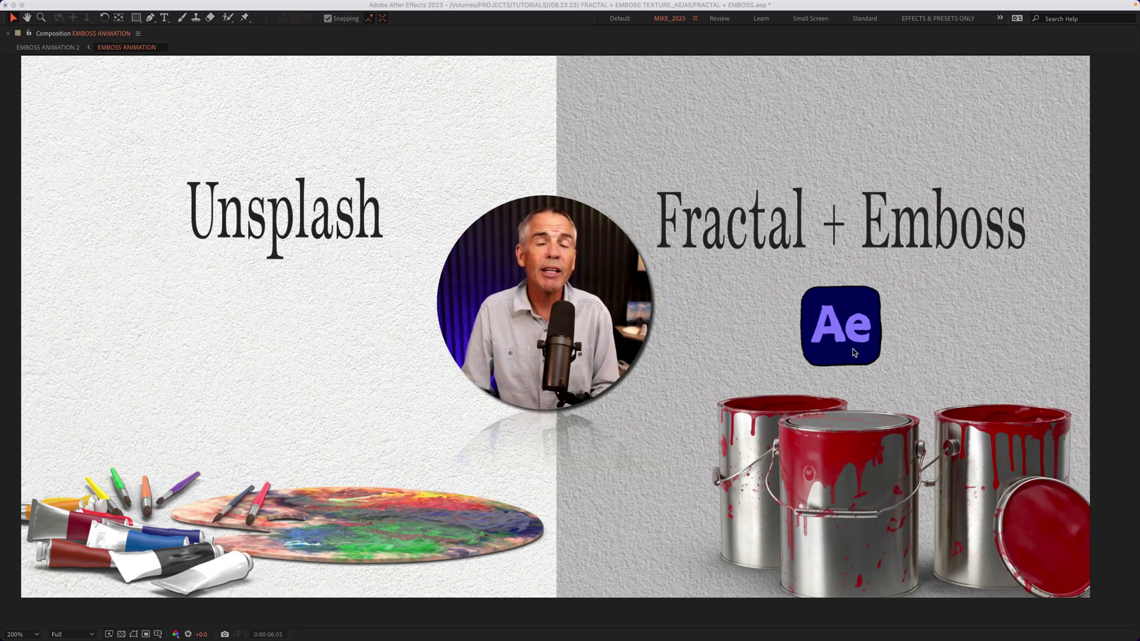
Create a new 1920x1080, 30 fps, 10-second composition named Texture.
key(period)
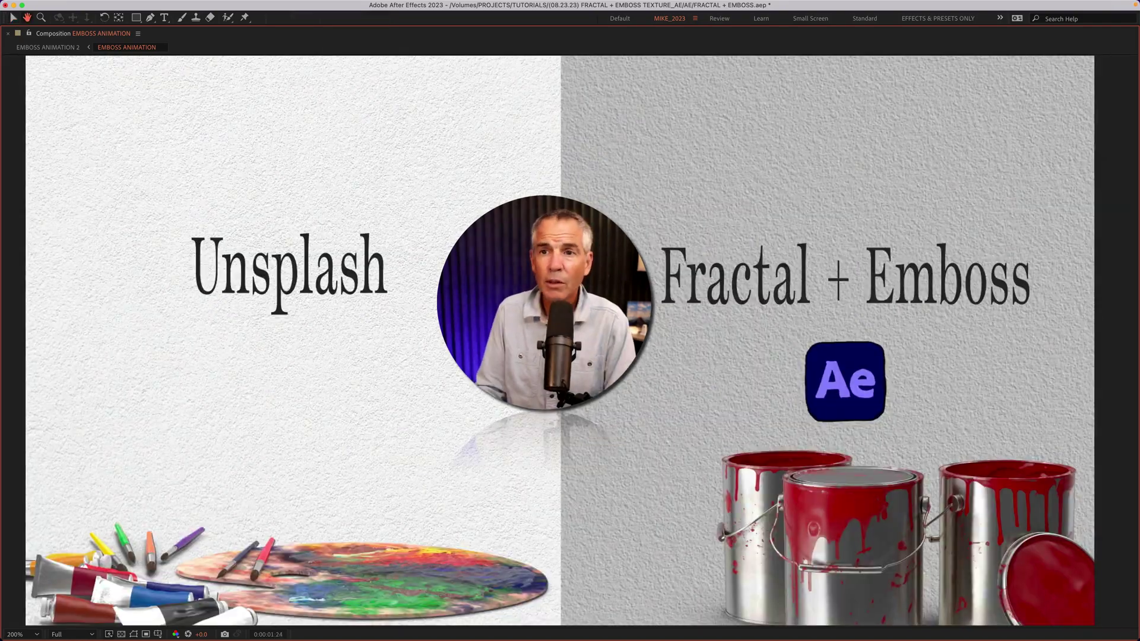
key(v)
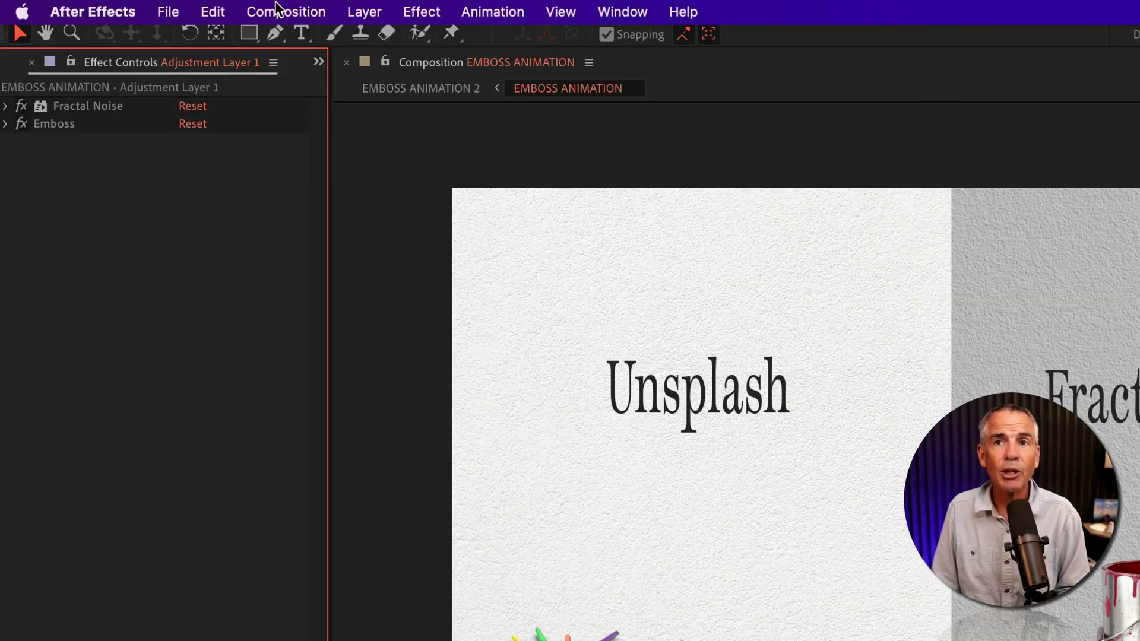
click(156, 6)
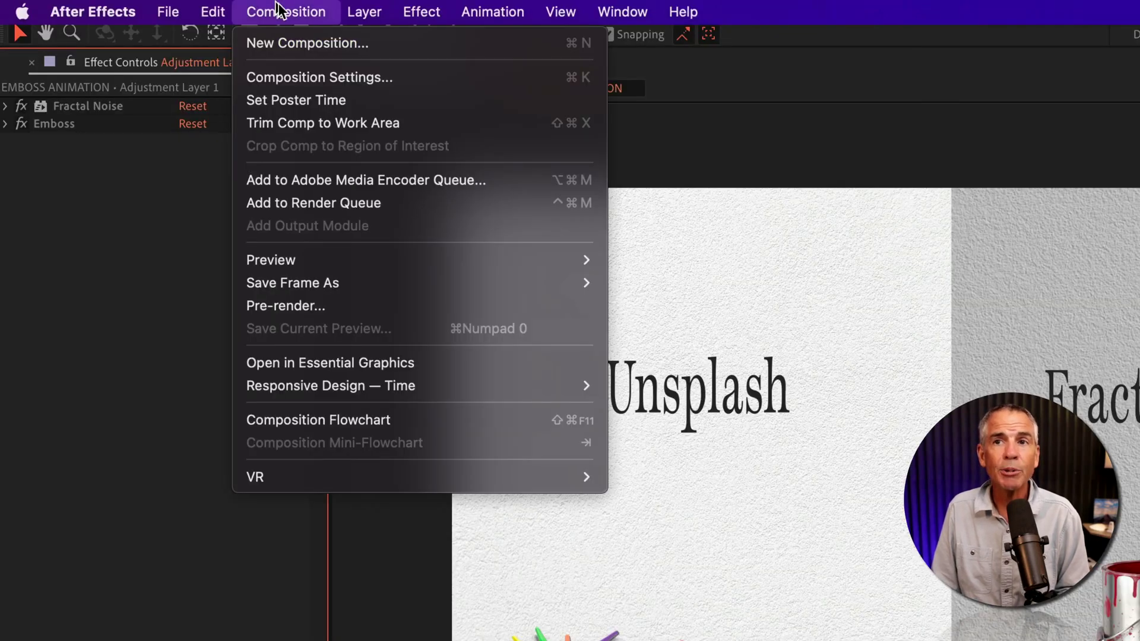
click(319, 45)
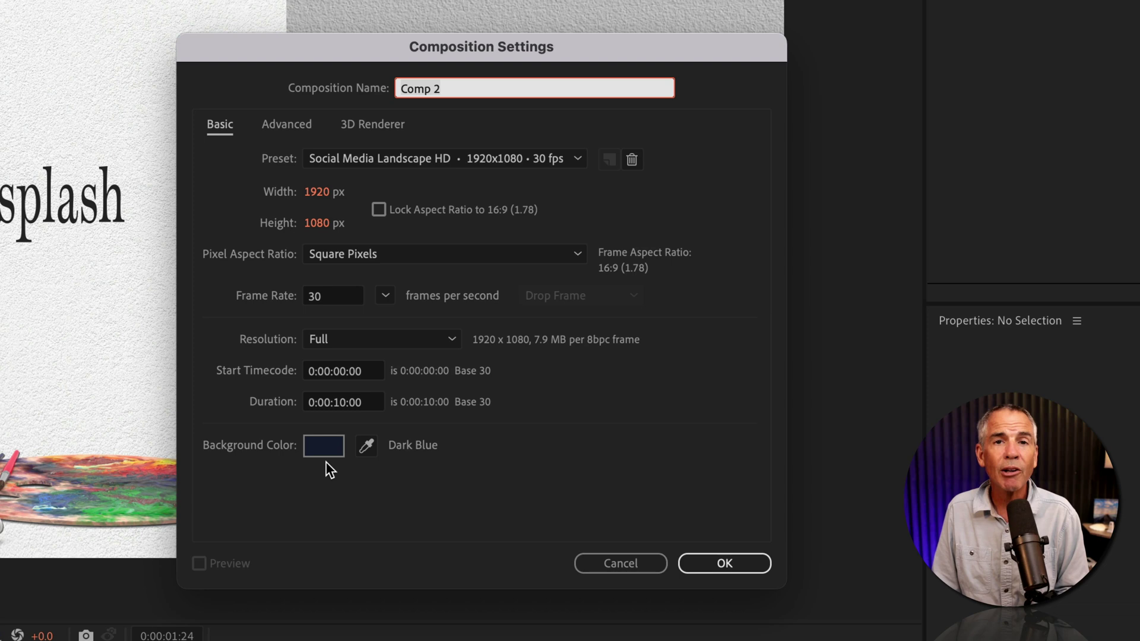
click(457, 90)
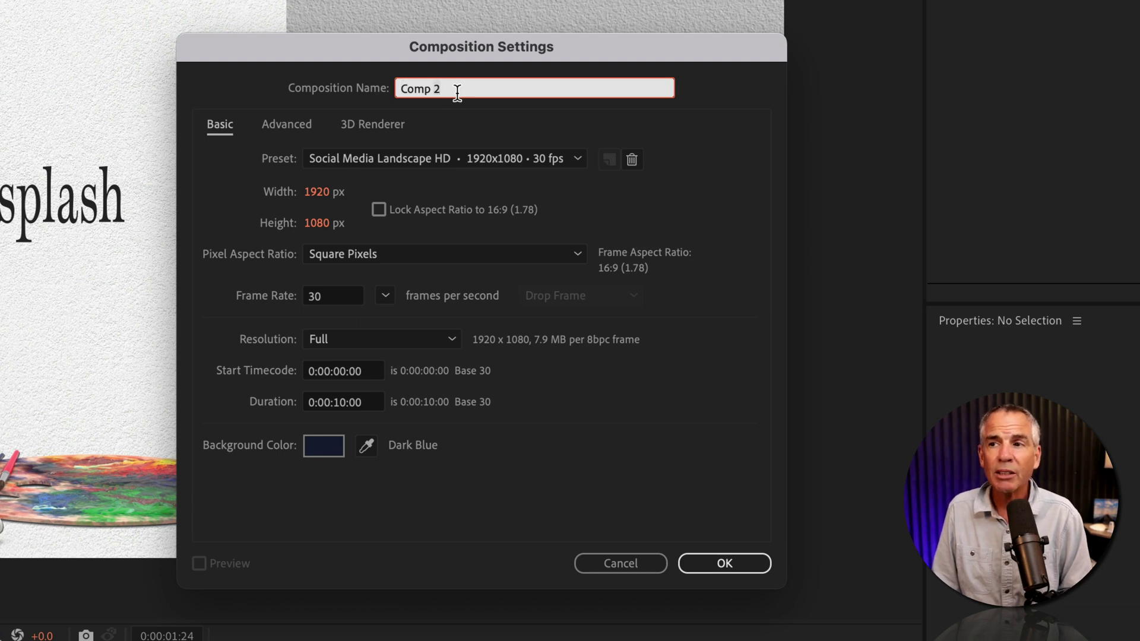
text(Te)
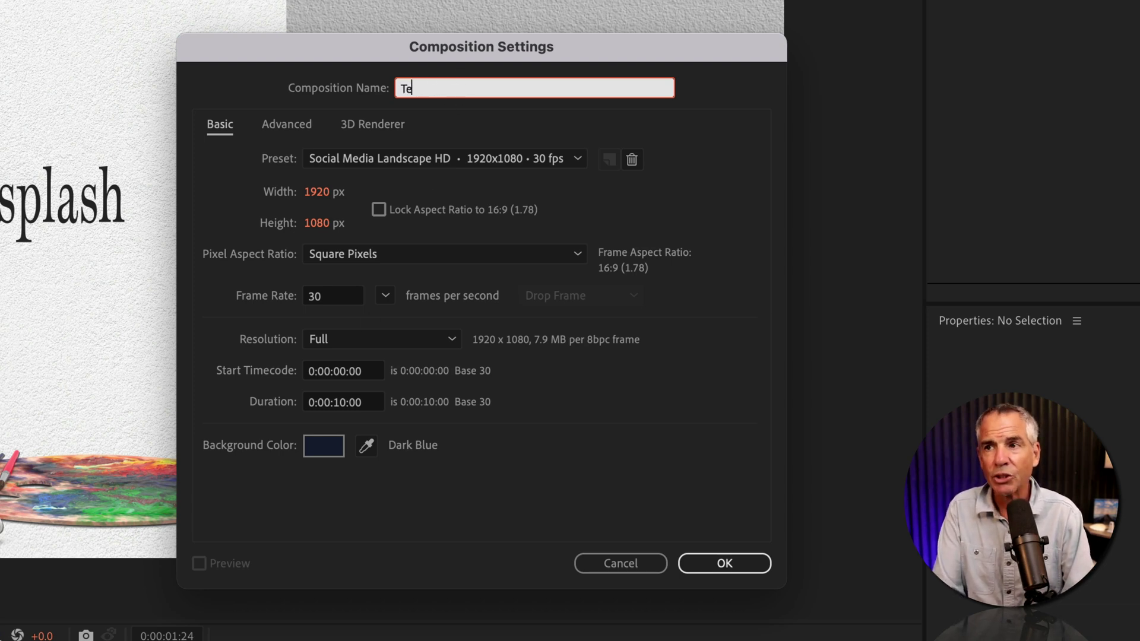
text(xture)
key(Return)
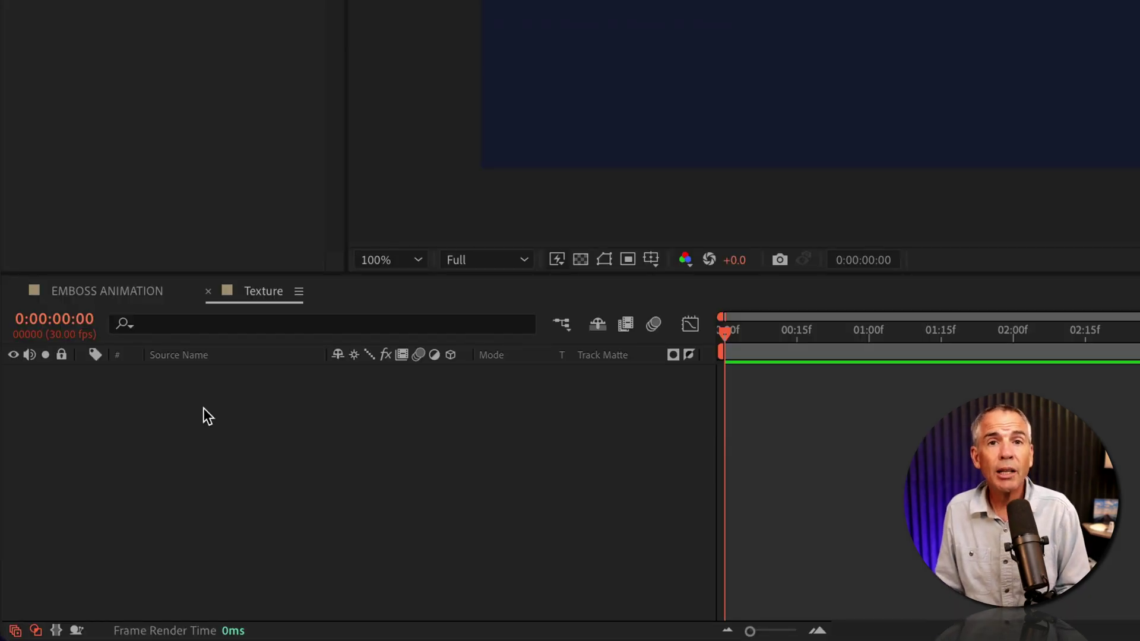
Add a full-frame light gray solid coloured C1C1C1 to the Texture comp, then deselect it.
right_click(143, 384)
mouse_move(168, 358)
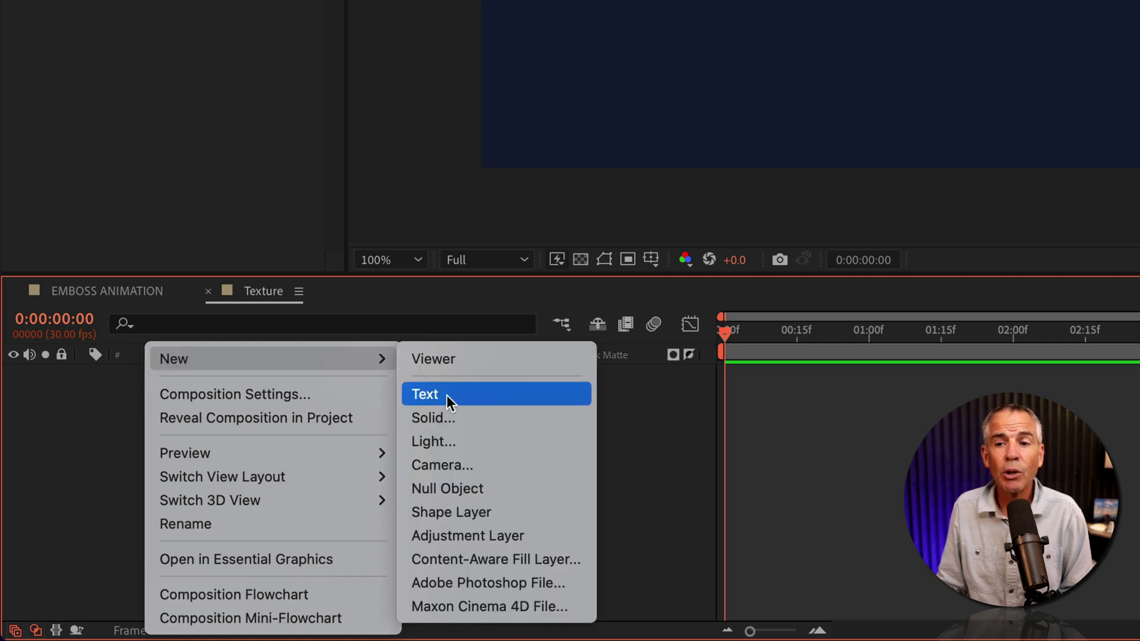
click(450, 416)
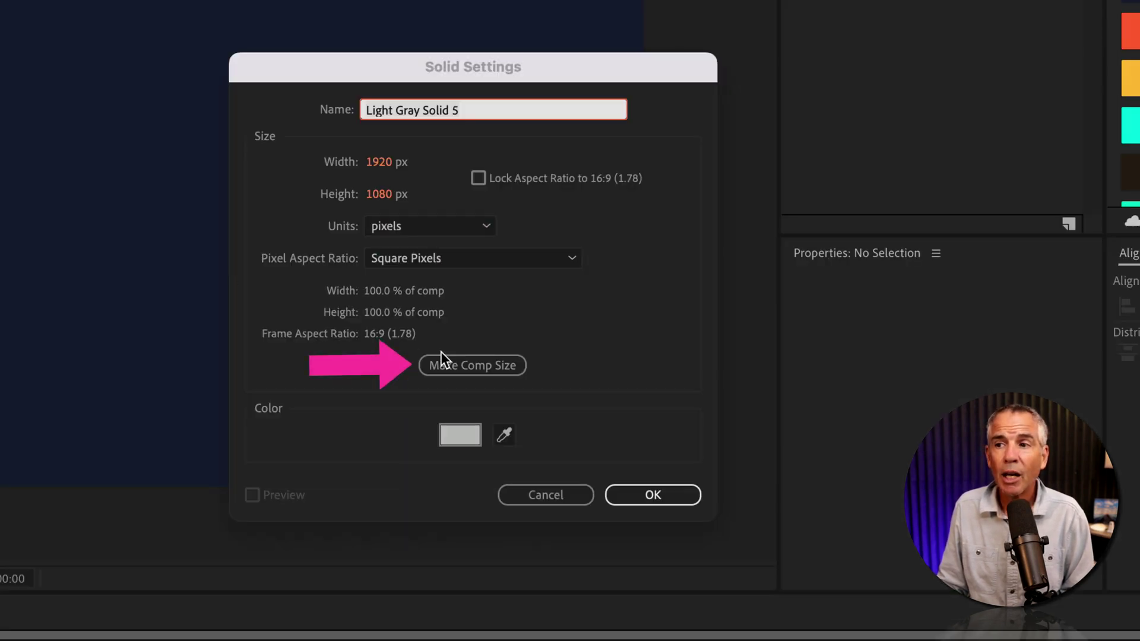
click(460, 432)
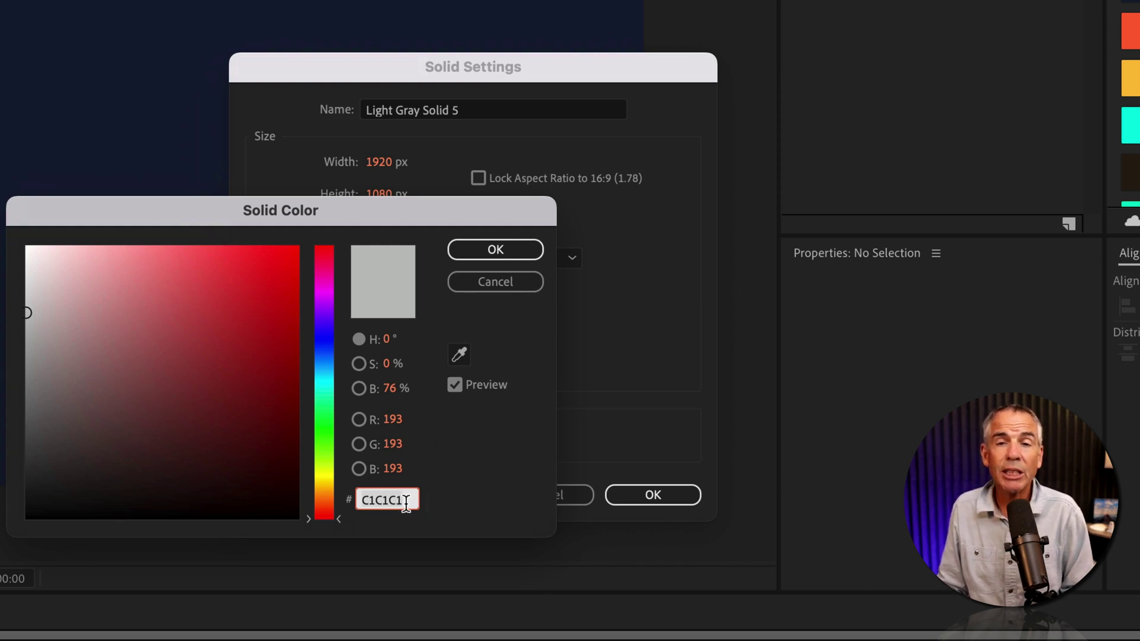
click(507, 252)
click(659, 493)
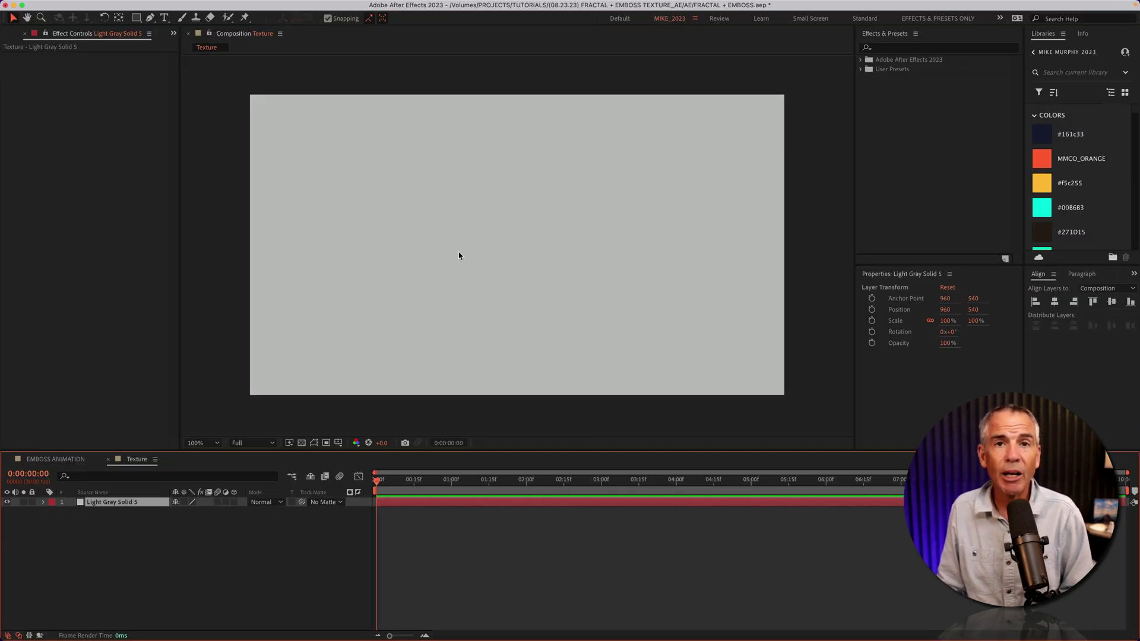
click(93, 553)
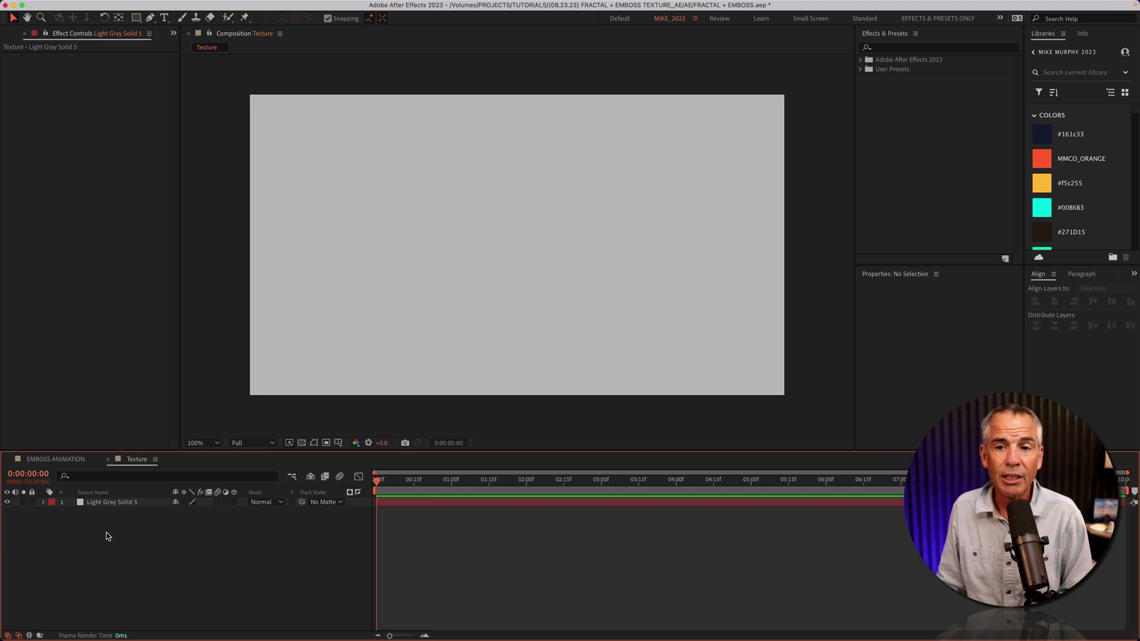
Add an adjustment layer above the gray solid and apply Fractal Noise to it.
right_click(109, 522)
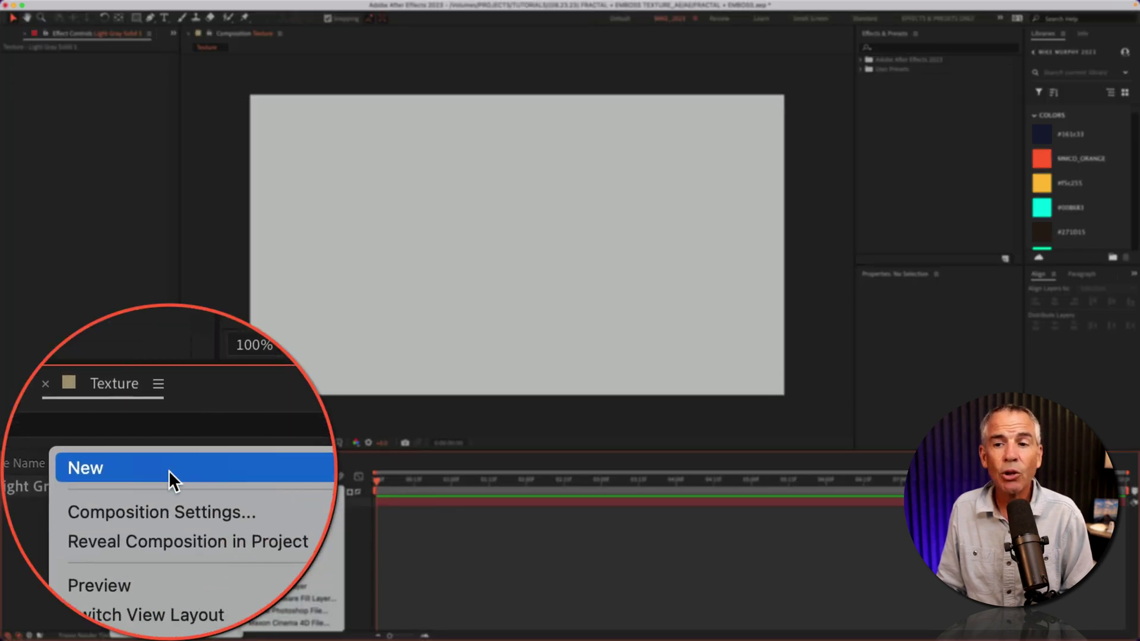
mouse_move(168, 470)
click(291, 440)
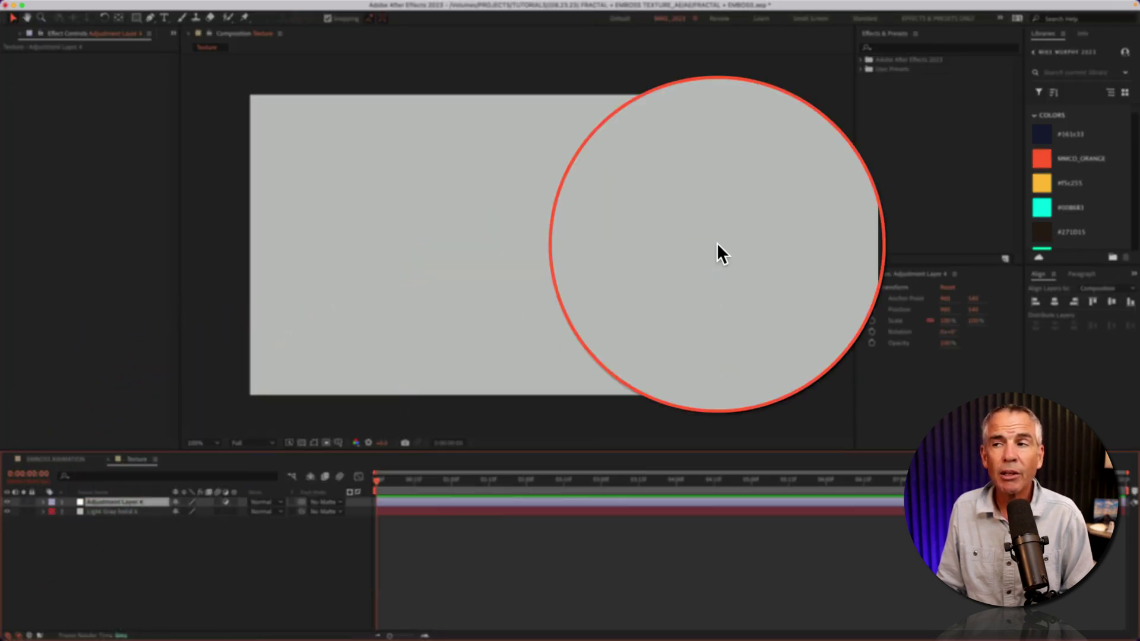
click(889, 47)
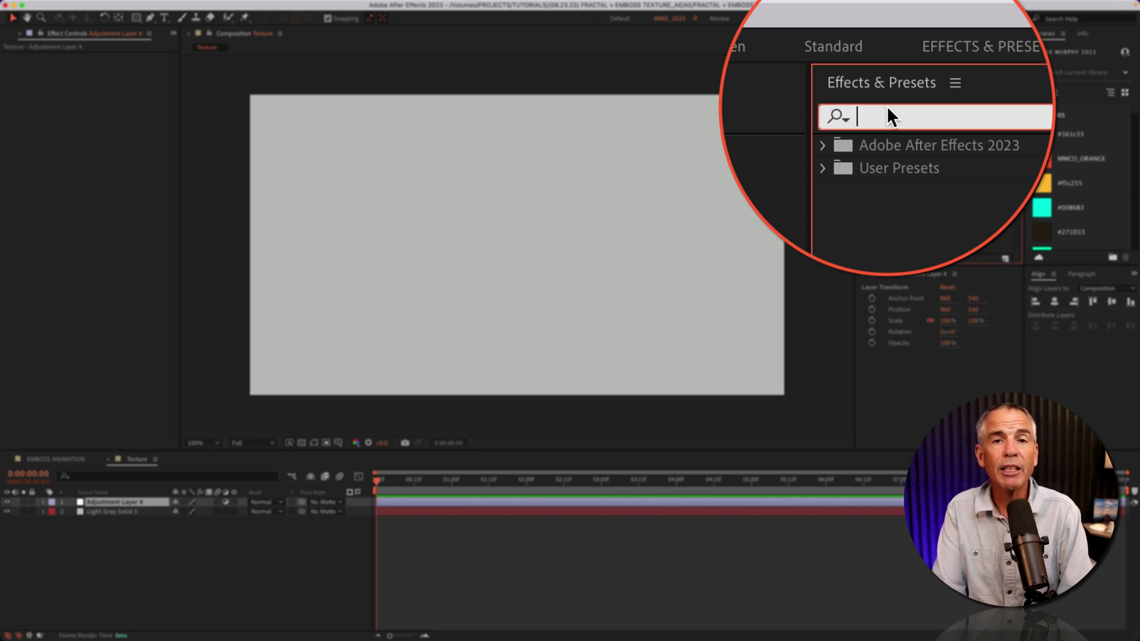
text(fract)
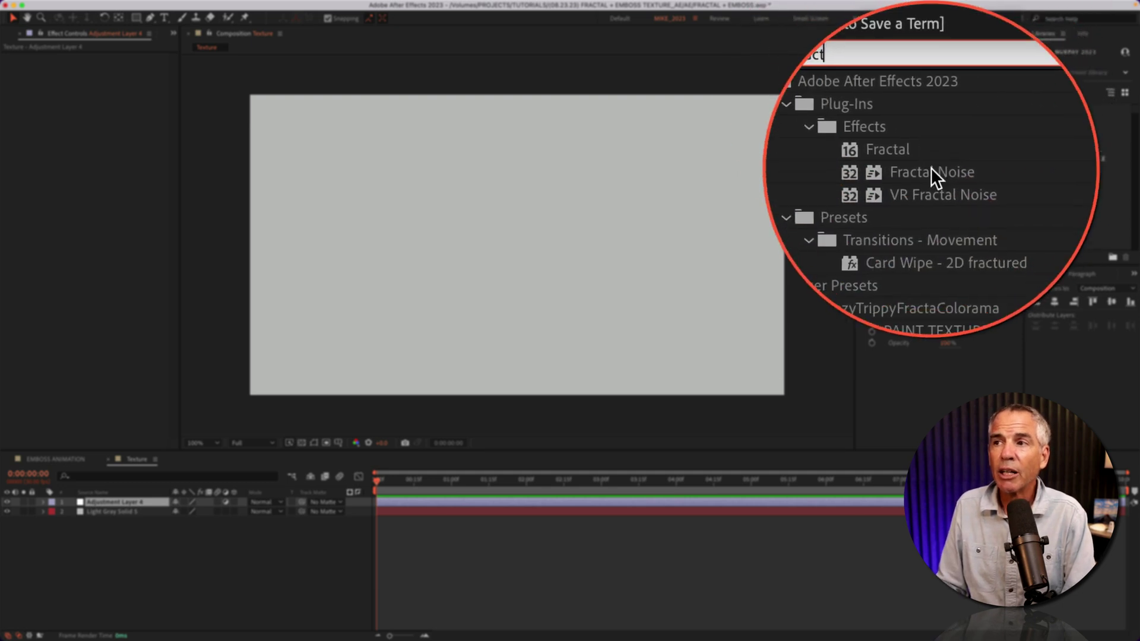
drag(932, 97, 126, 502)
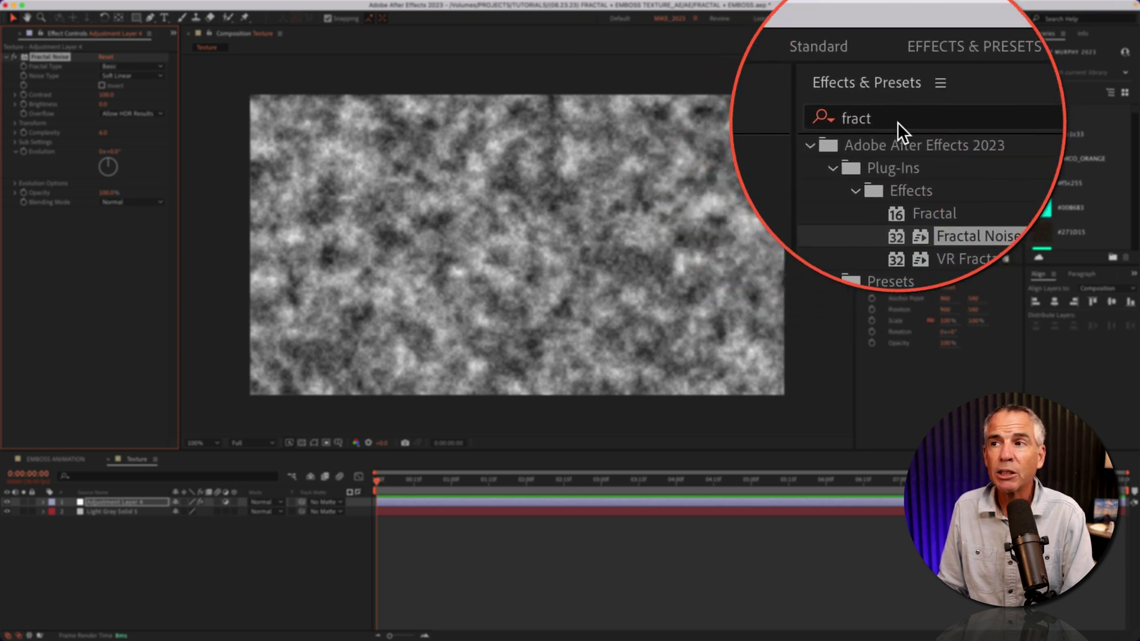
Apply the Emboss effect to the adjustment layer as well.
click(896, 123)
text(embo)
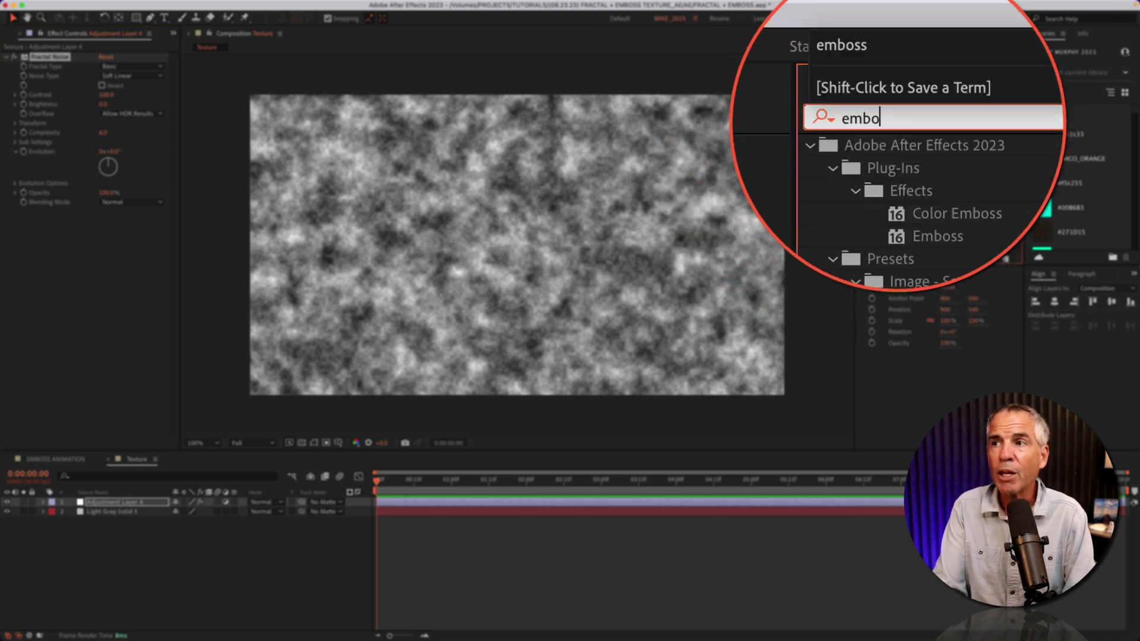
text(ss)
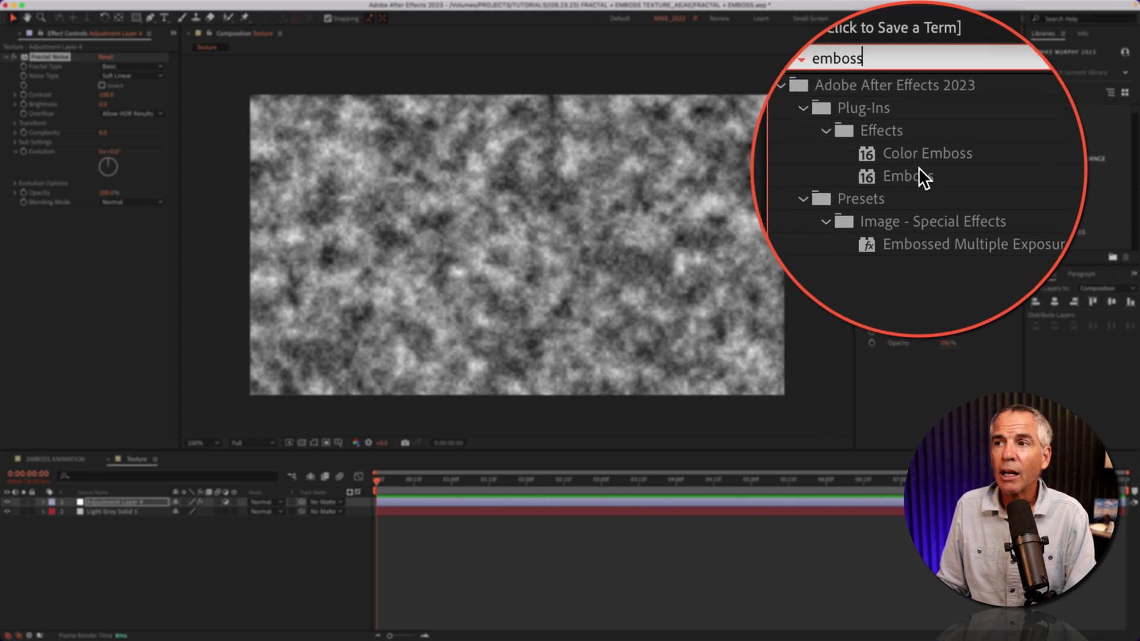
click(919, 96)
drag(919, 96, 171, 242)
Set the adjustment layer's Fractal Noise type to Block with Contrast 50.
scroll(480, 225, up, 2)
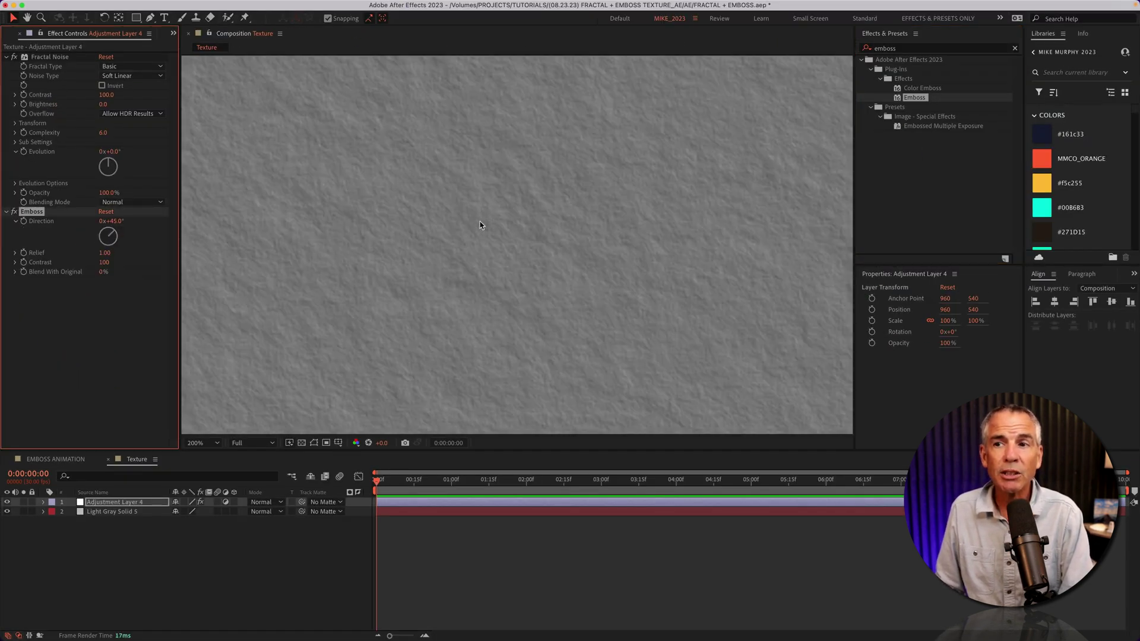
scroll(481, 226, down, 1)
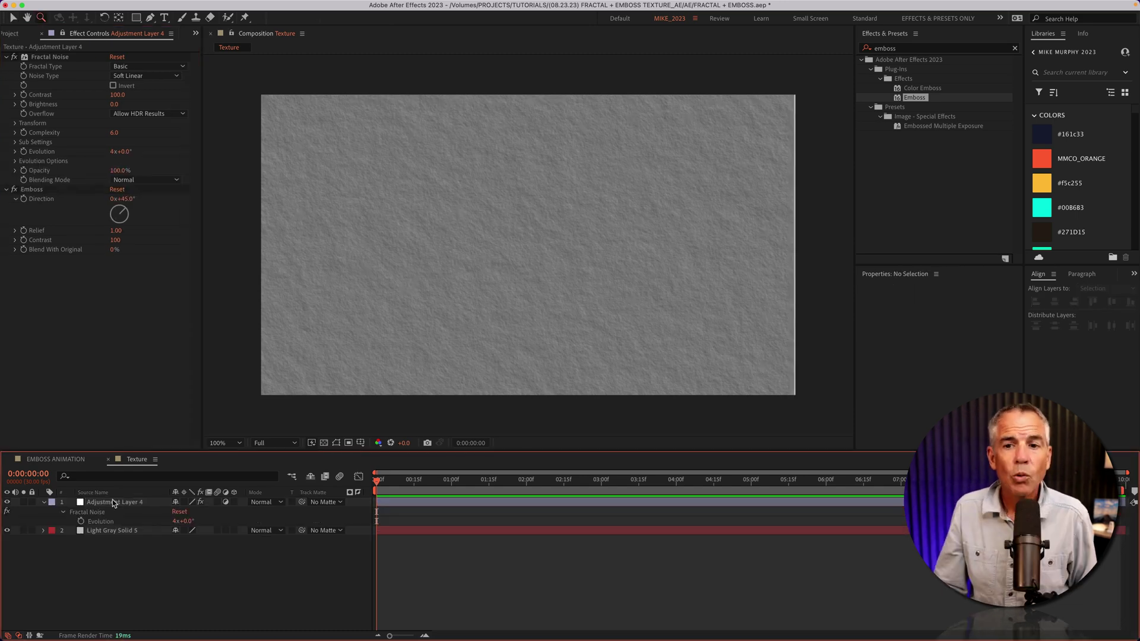
click(114, 503)
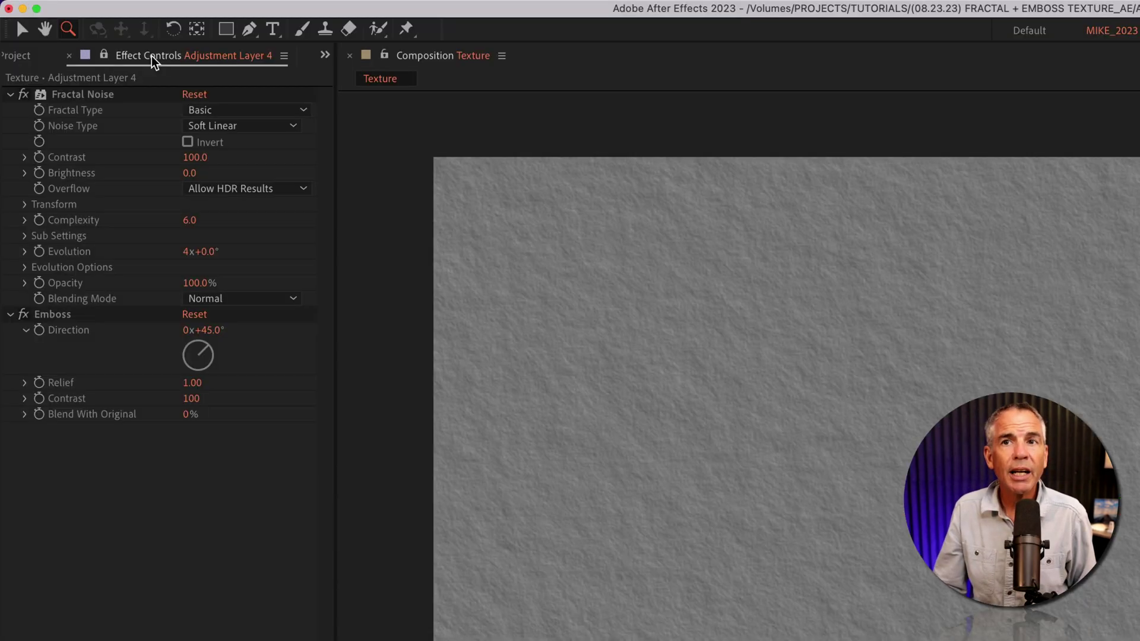
click(91, 34)
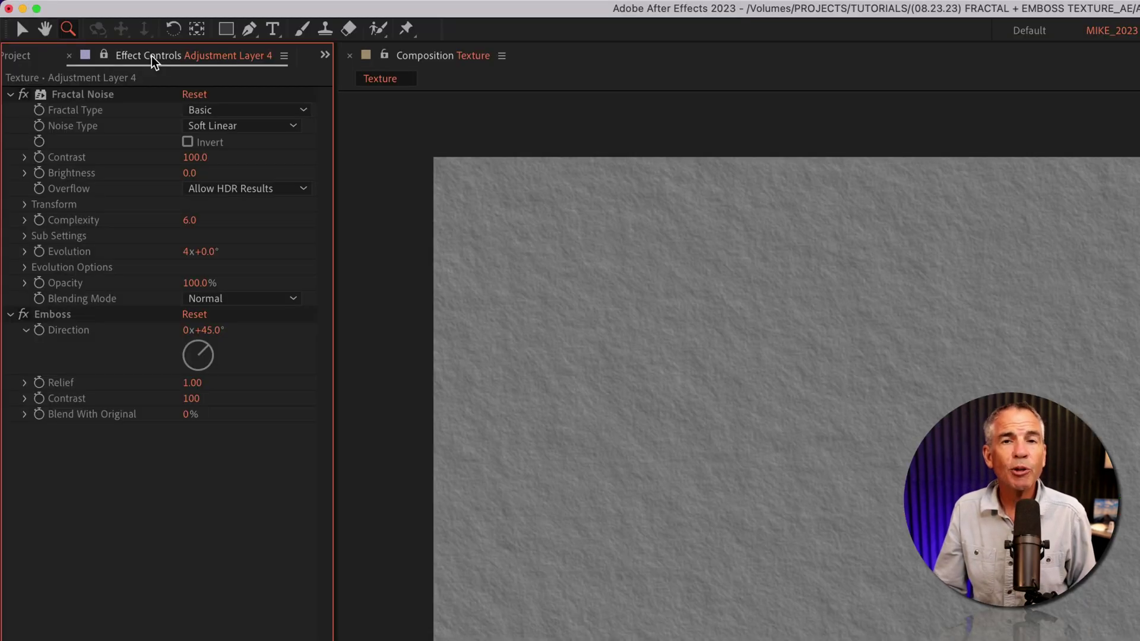
click(102, 95)
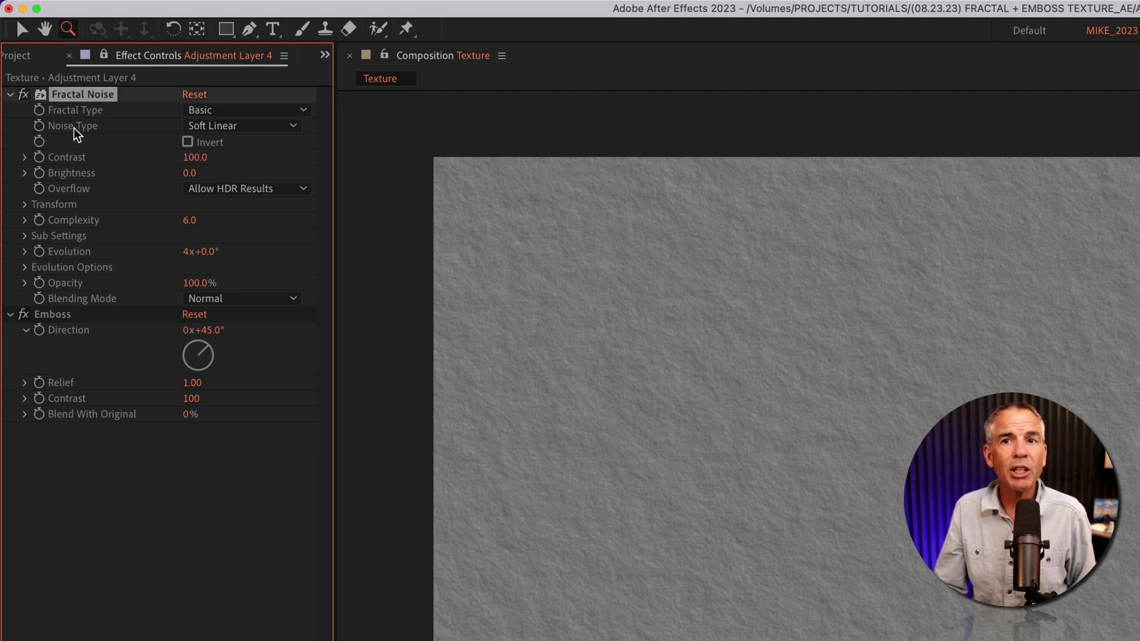
click(267, 127)
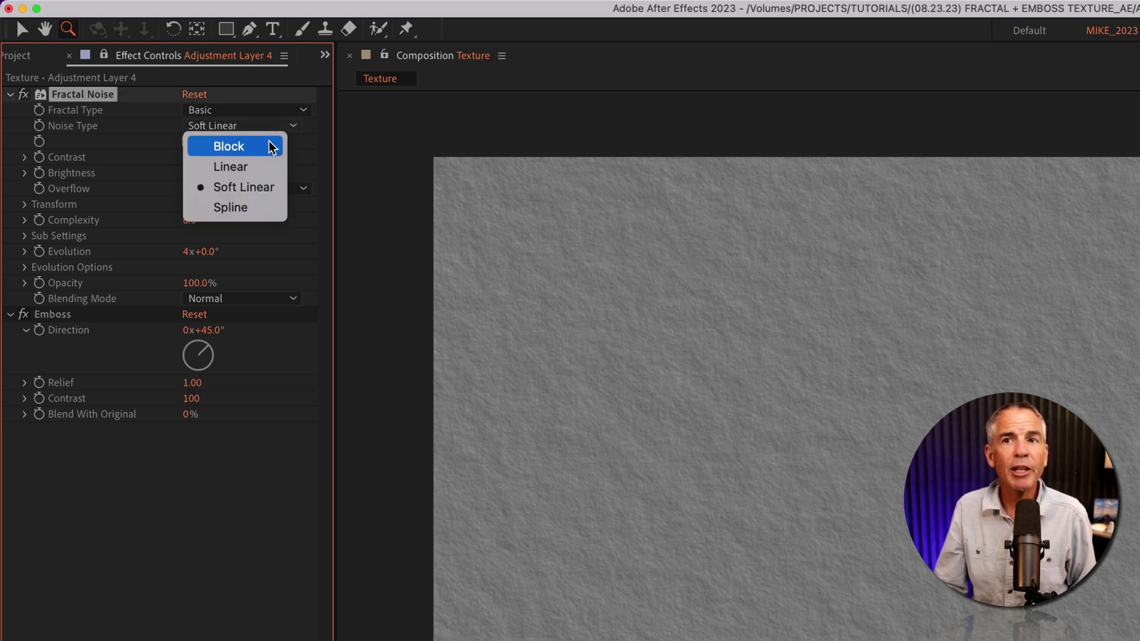
click(270, 146)
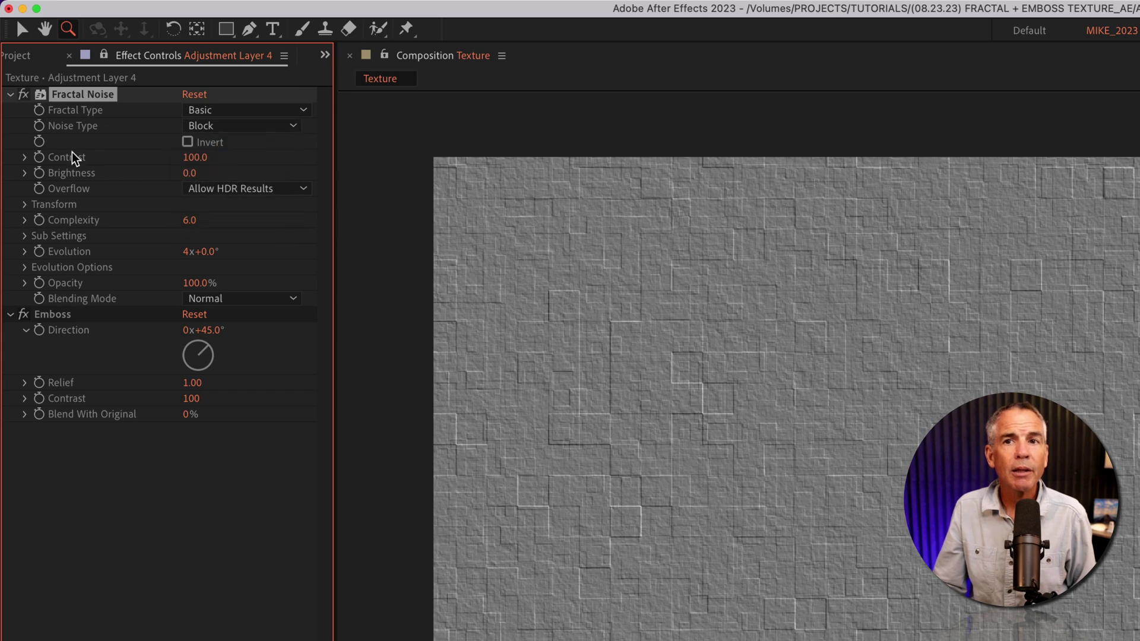
click(195, 158)
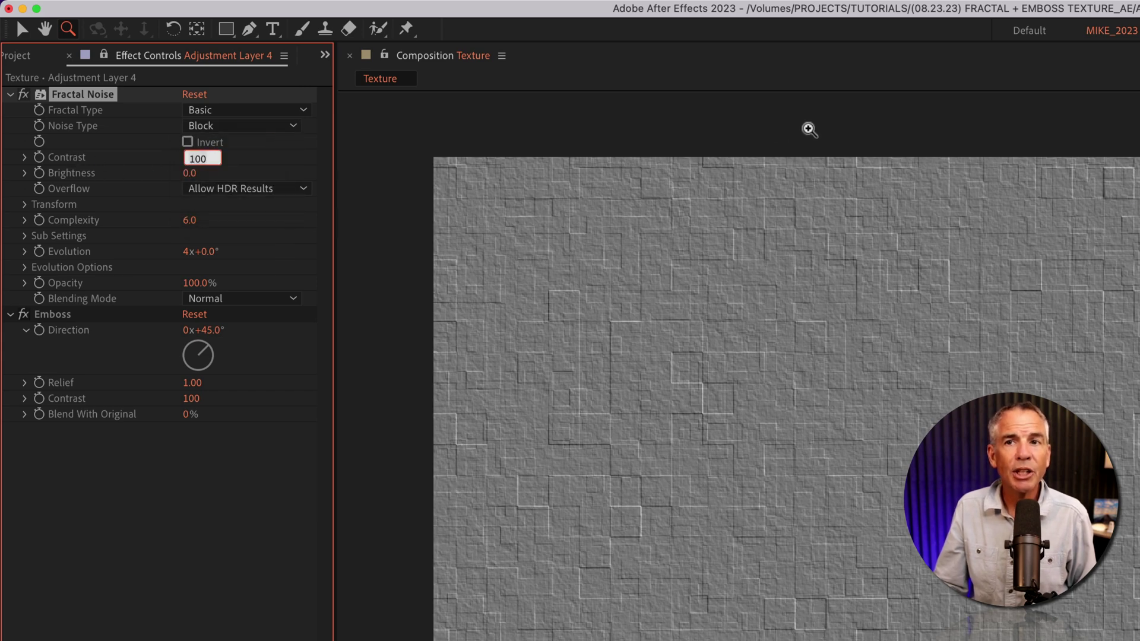
text(50)
key(Return)
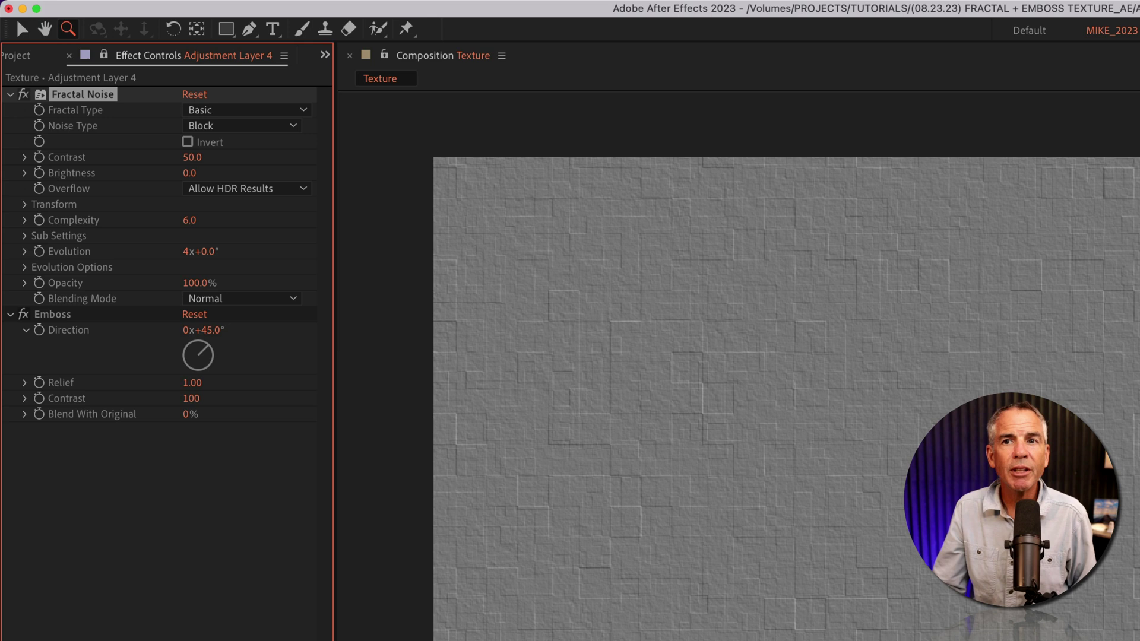
Set the Fractal Noise Sub Influence to 150 under Sub Settings.
click(25, 236)
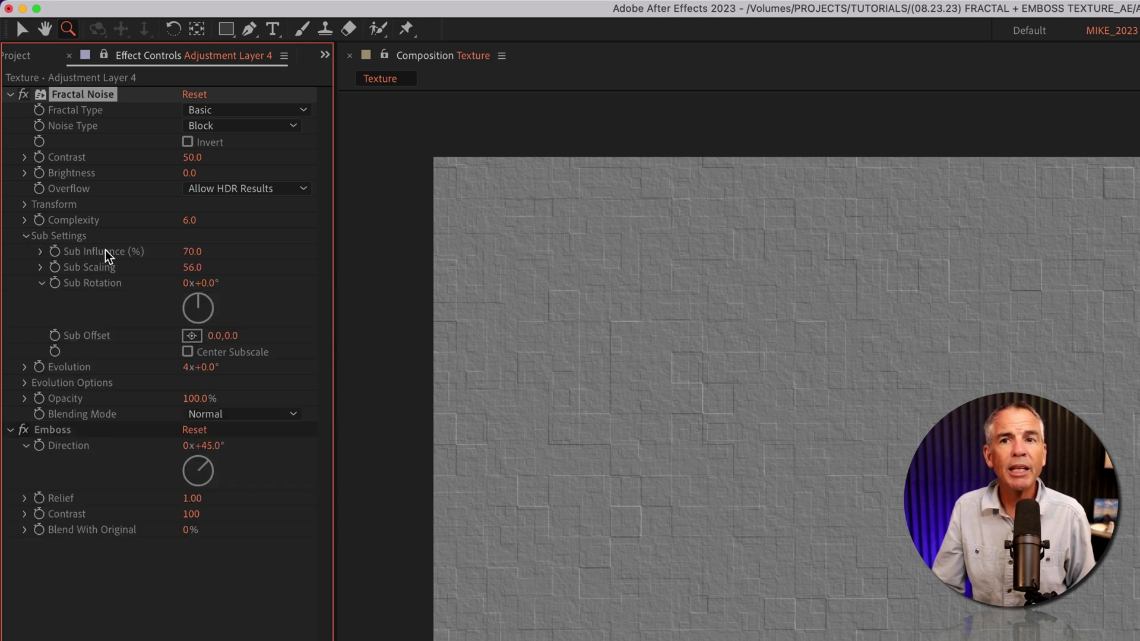
click(192, 252)
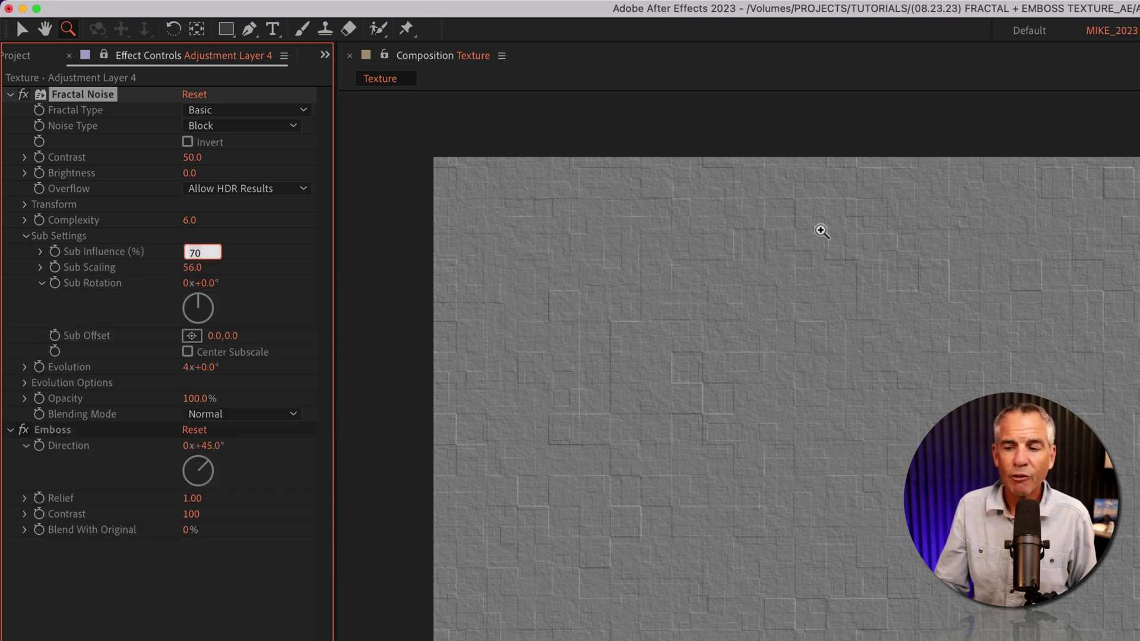
text(150)
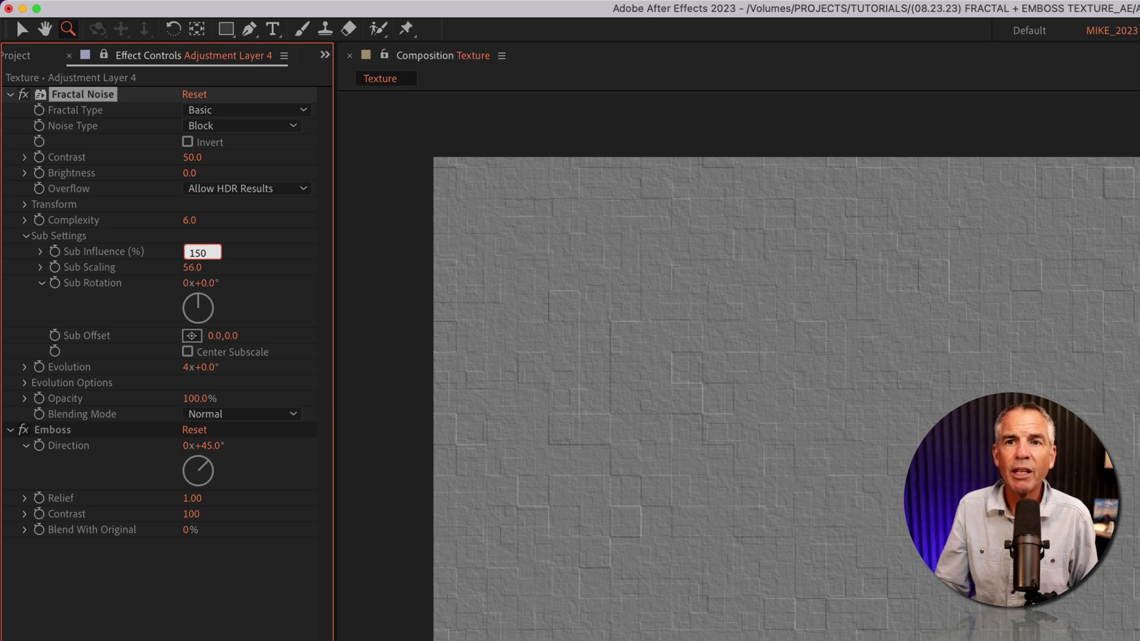
click(194, 268)
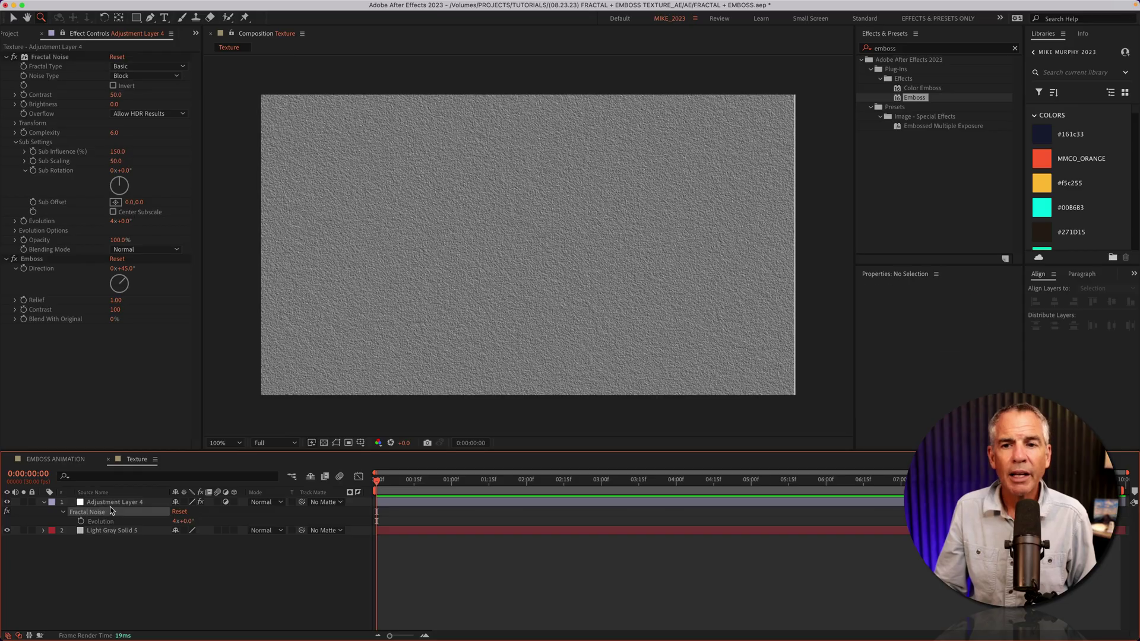
Commit Sub Scaling 50, then set the adjustment layer's blend mode to Overlay.
click(71, 502)
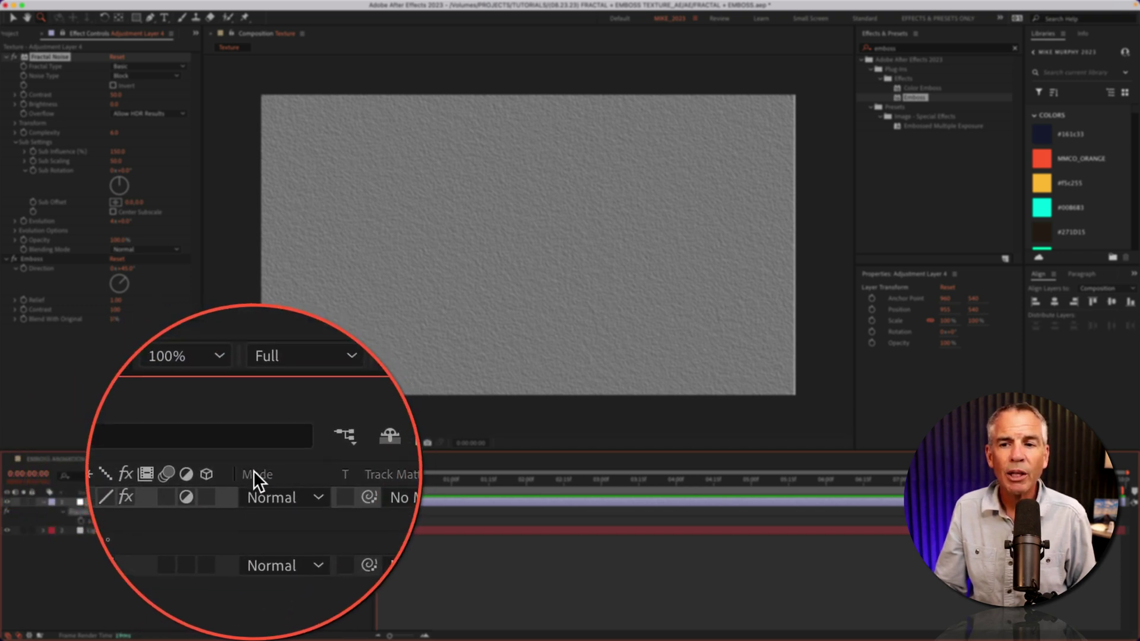
right_click(256, 472)
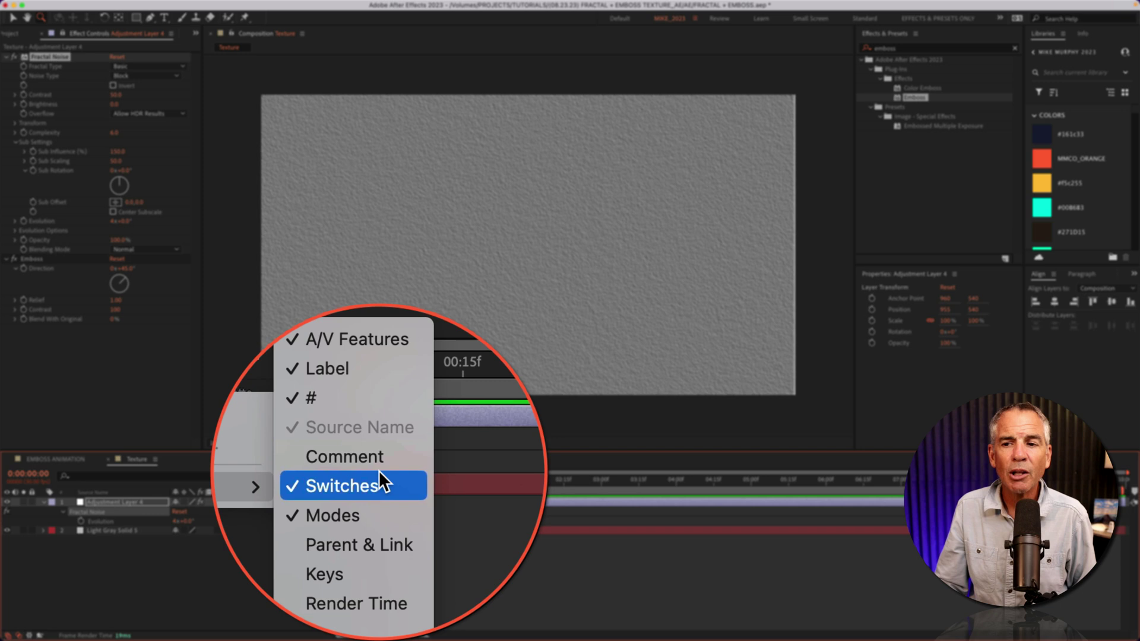
click(301, 471)
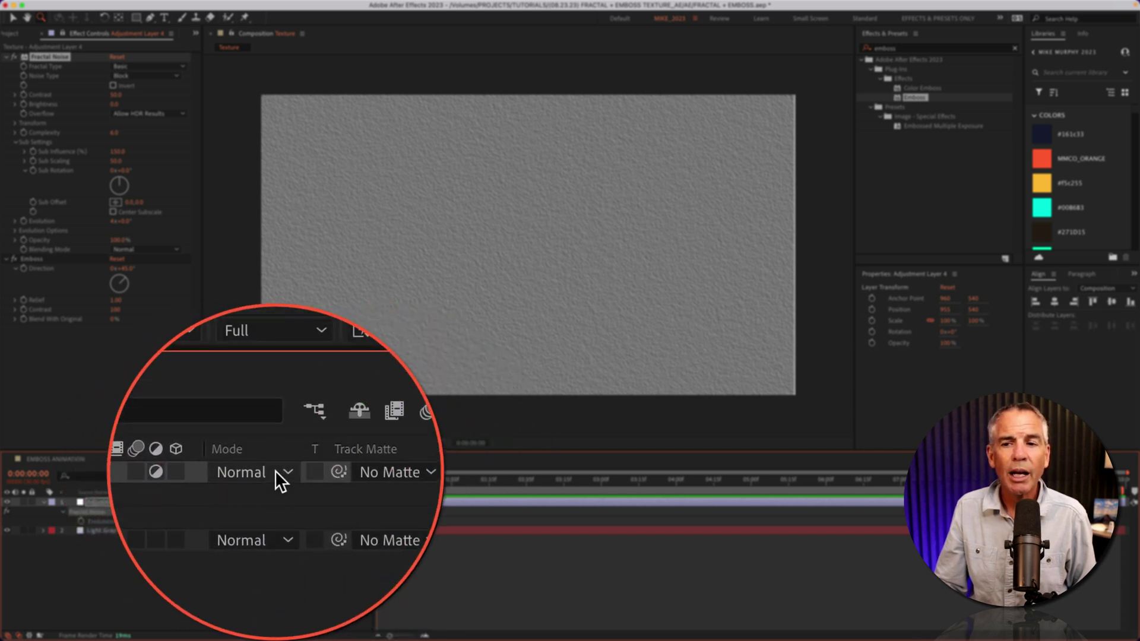
click(276, 470)
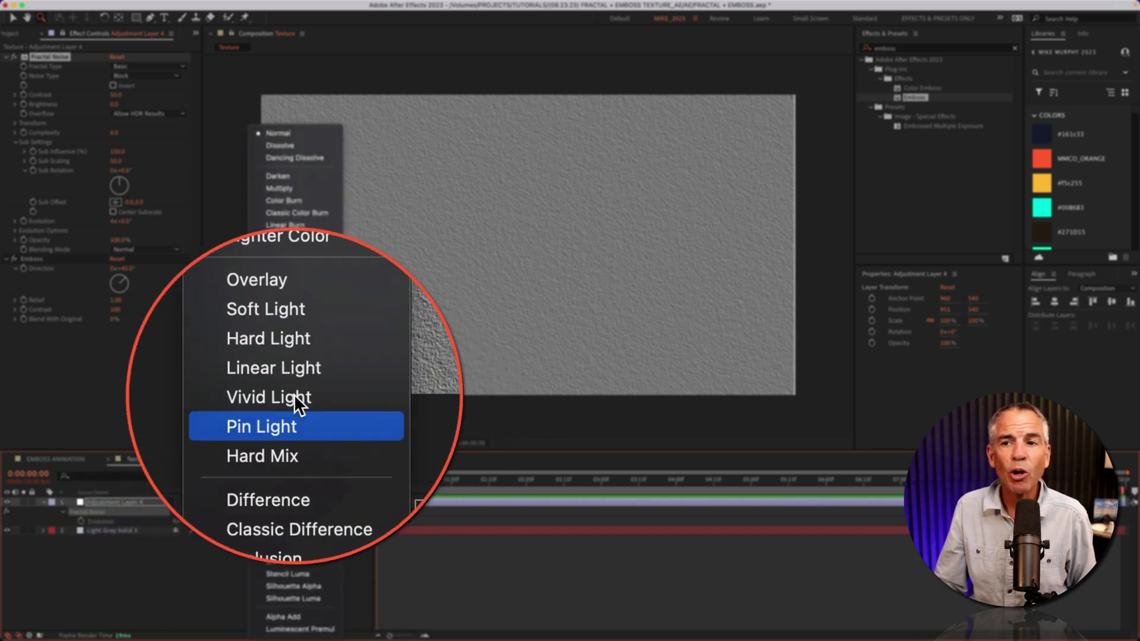
click(294, 347)
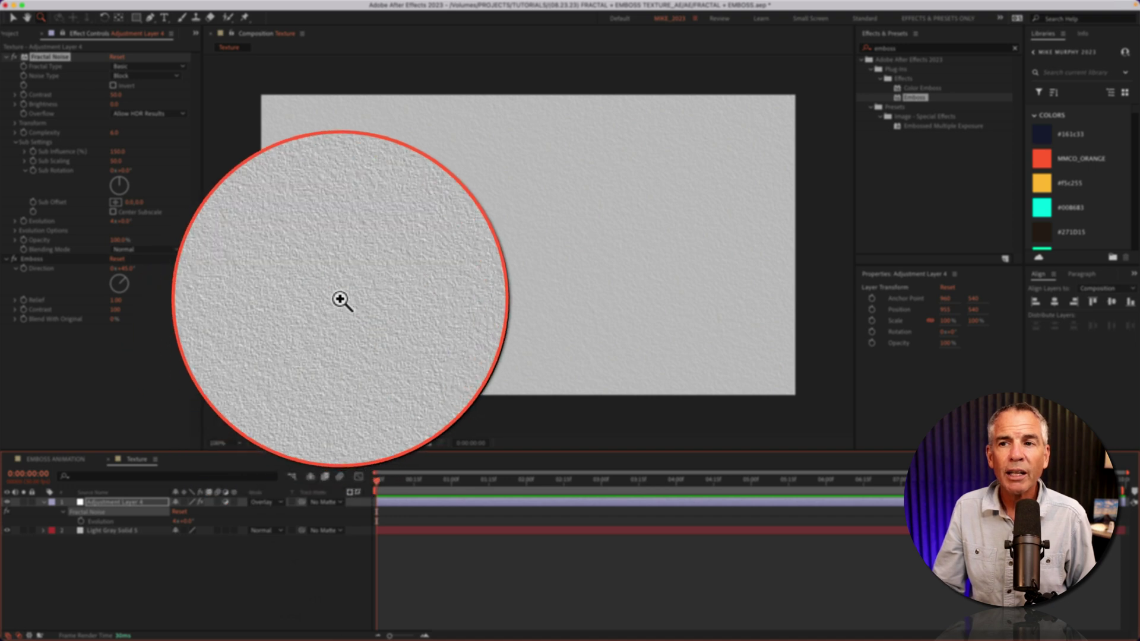
alt+click(341, 301)
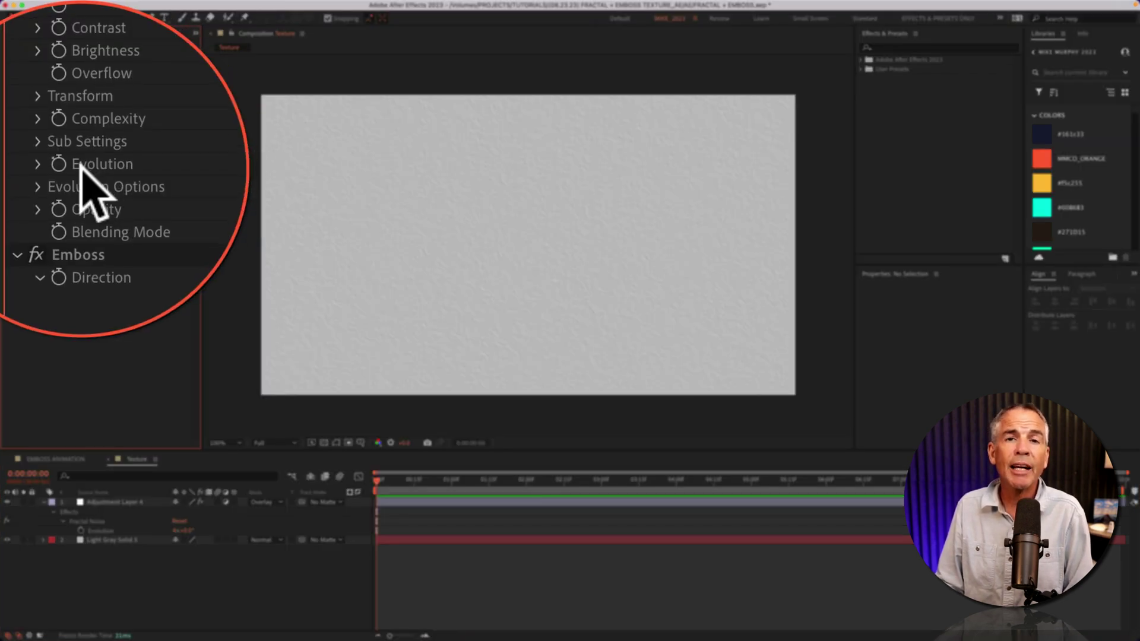
Give the Fractal Noise Evolution property the expression time*250.
key(alt)
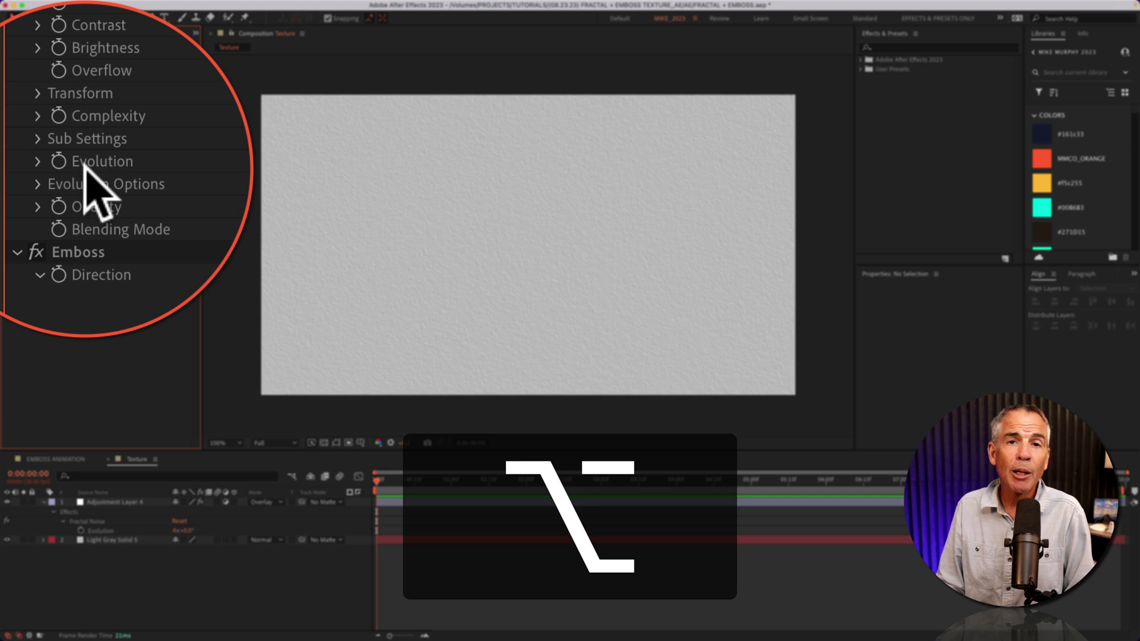
alt+click(58, 169)
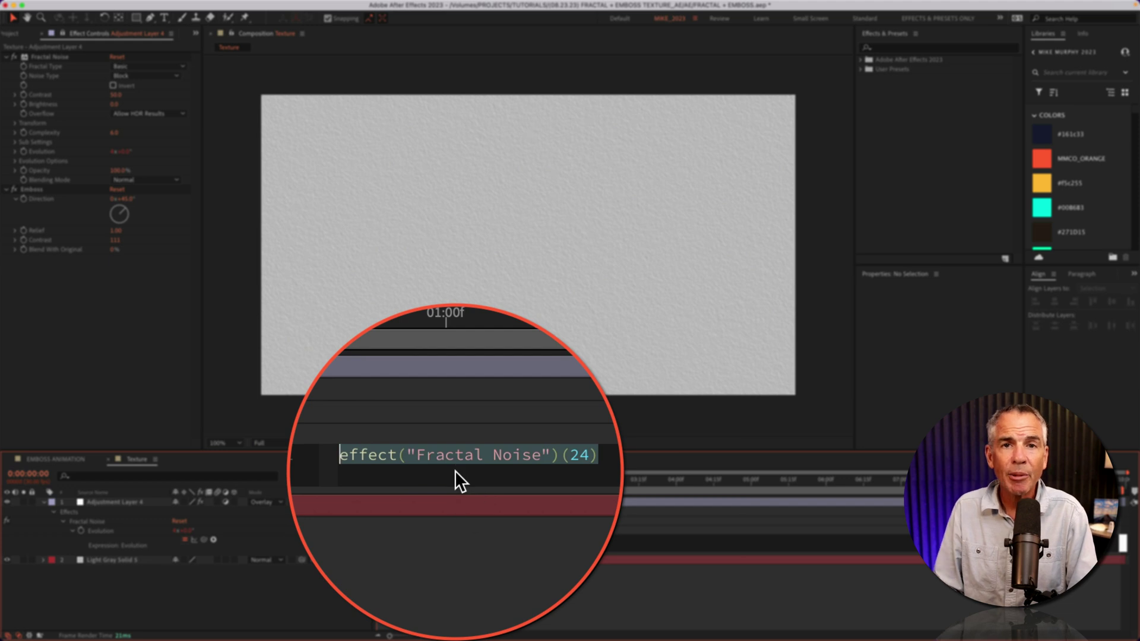
text(t)
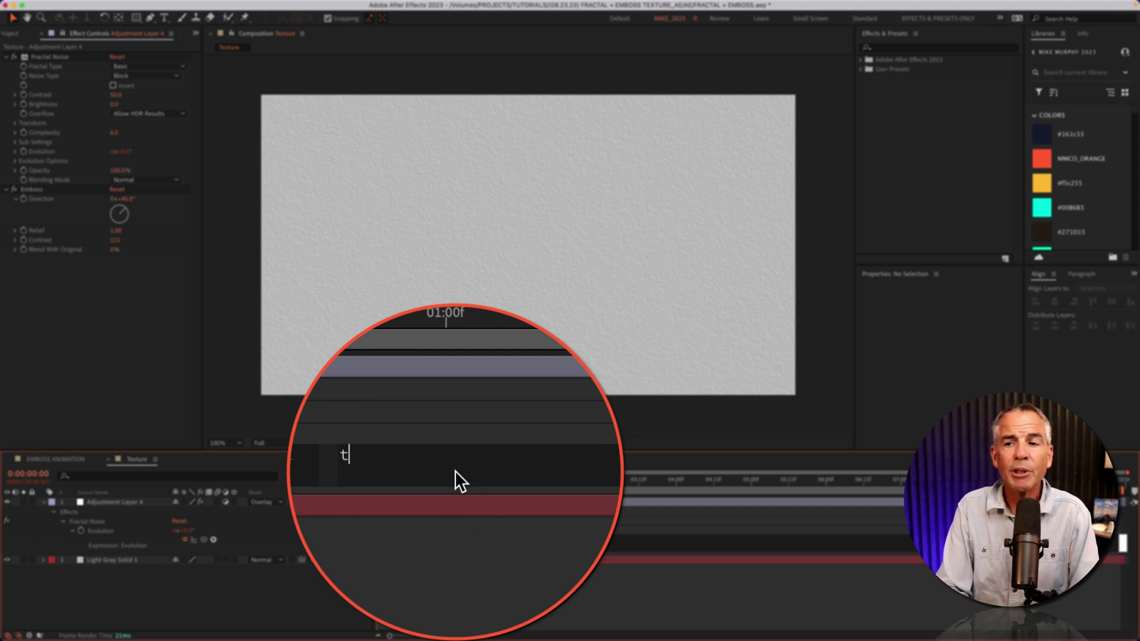
text(ime*250)
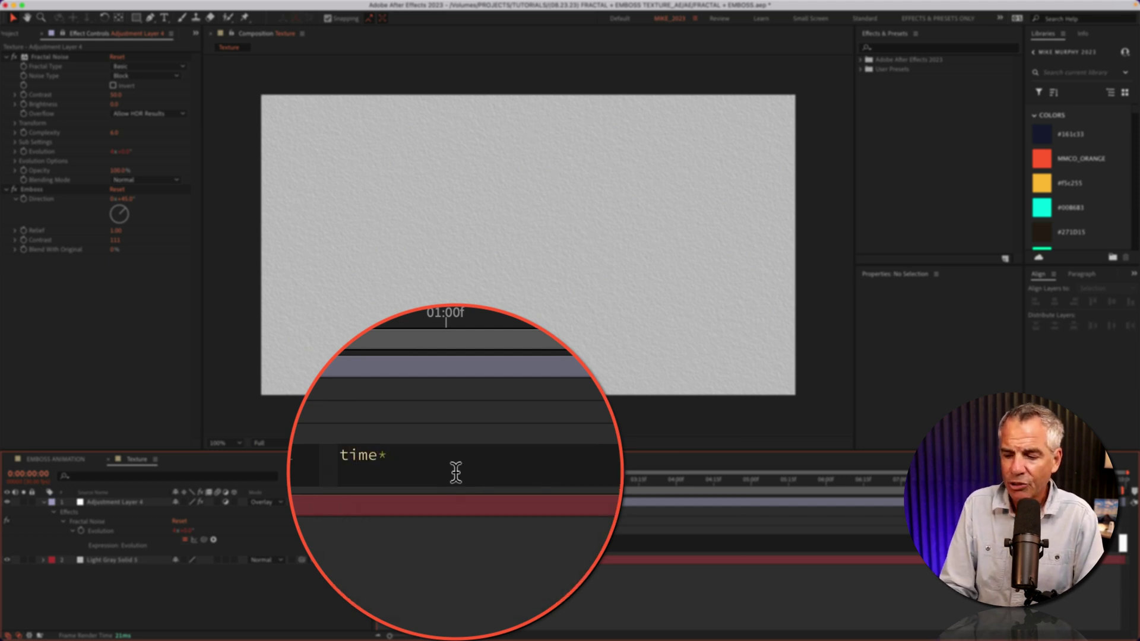
click(455, 520)
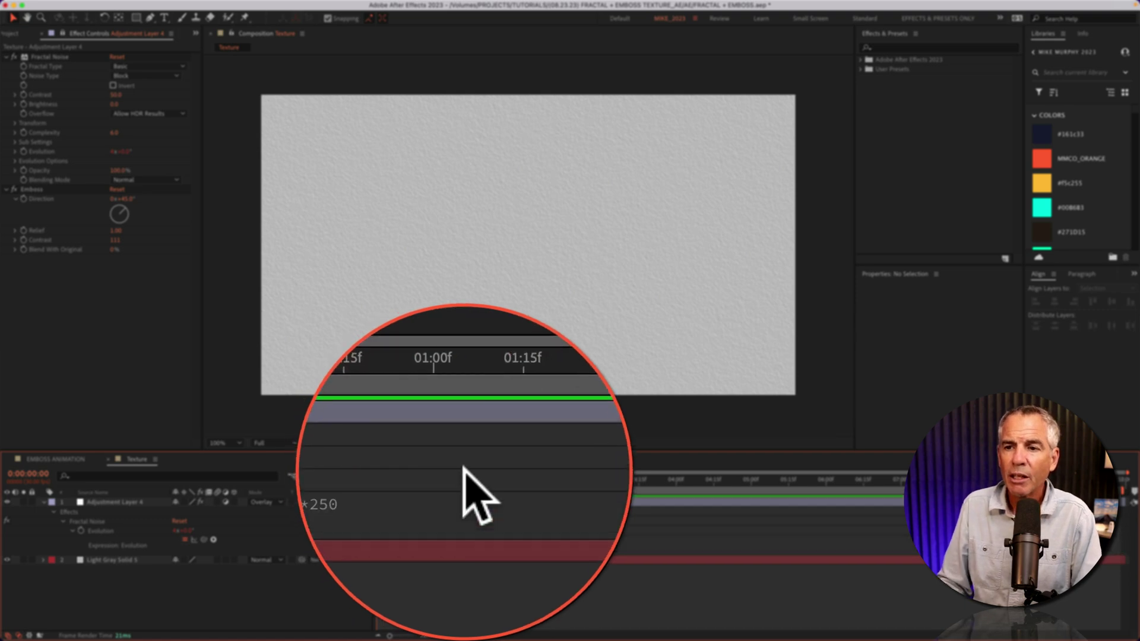
scroll(628, 282, up, 2)
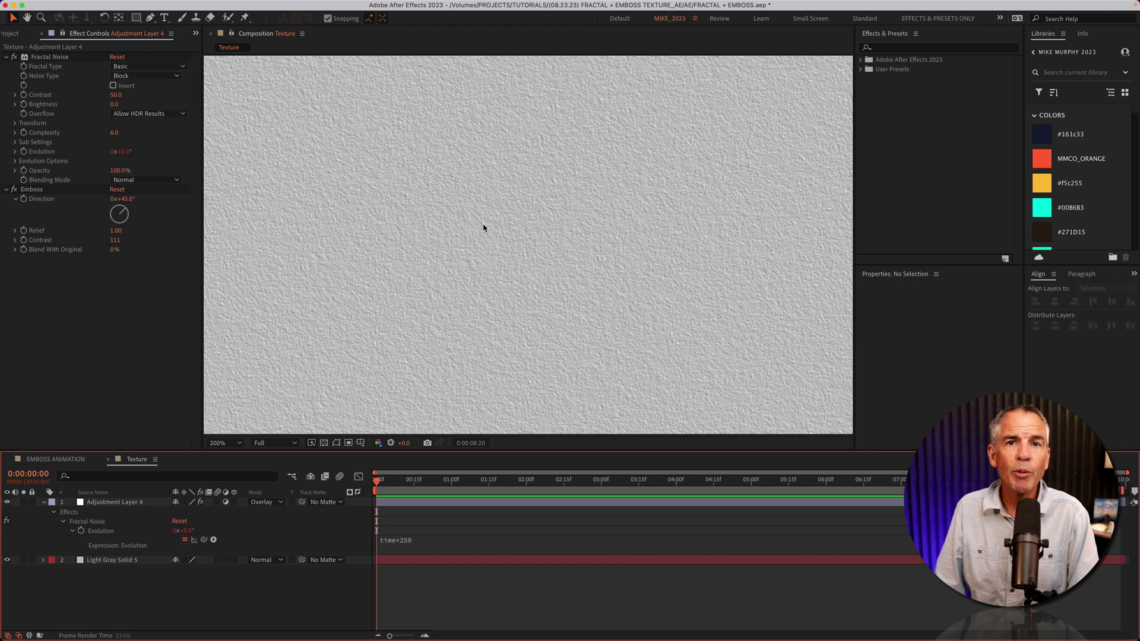
In Light Gray Solid 5's Solid Settings, shift its colour to magenta-red F35DA9.
scroll(483, 226, down, 2)
click(129, 504)
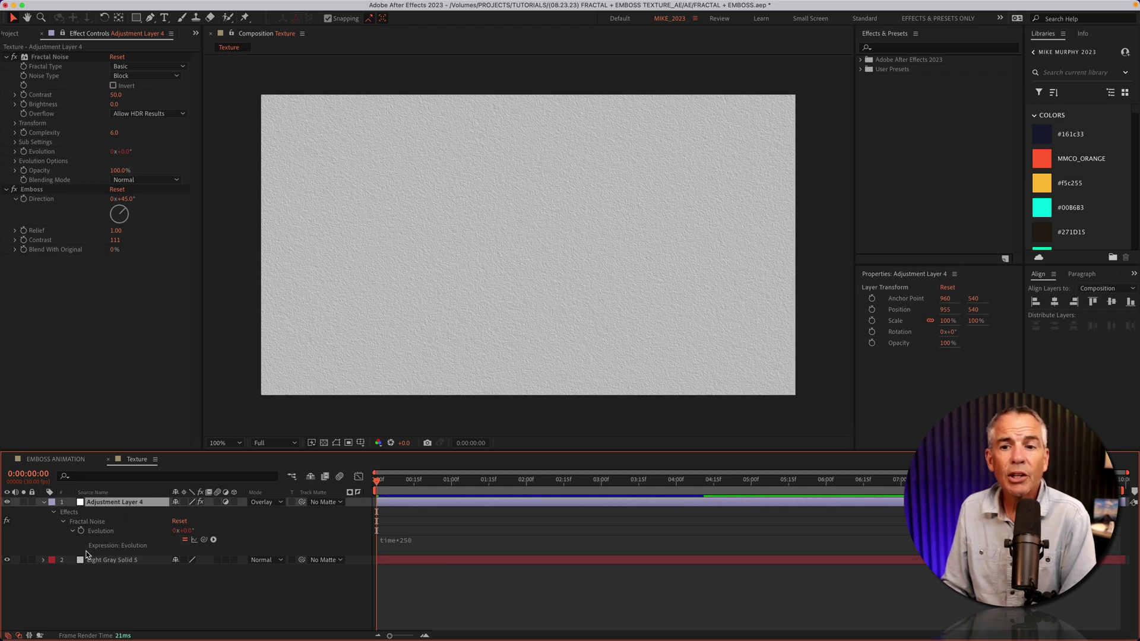
click(105, 562)
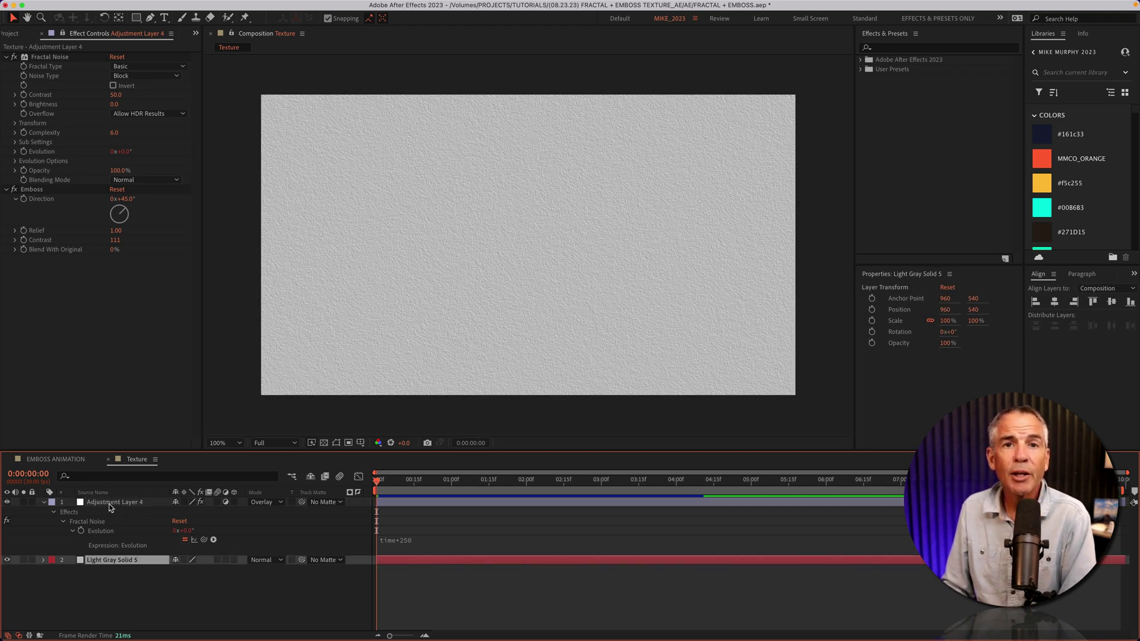
click(198, 6)
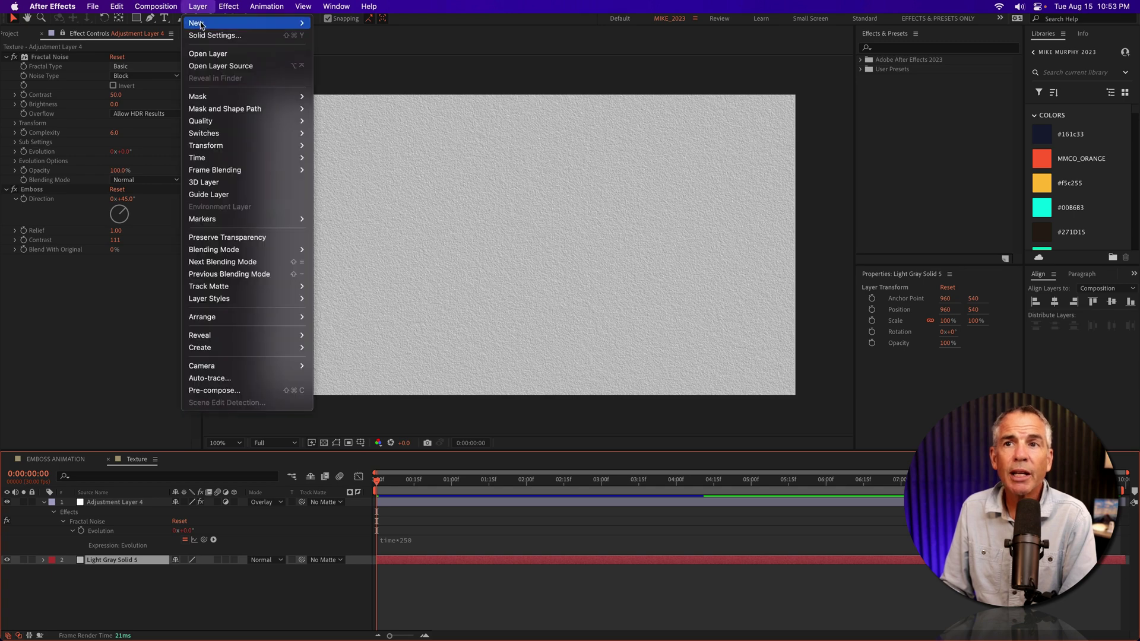
click(205, 36)
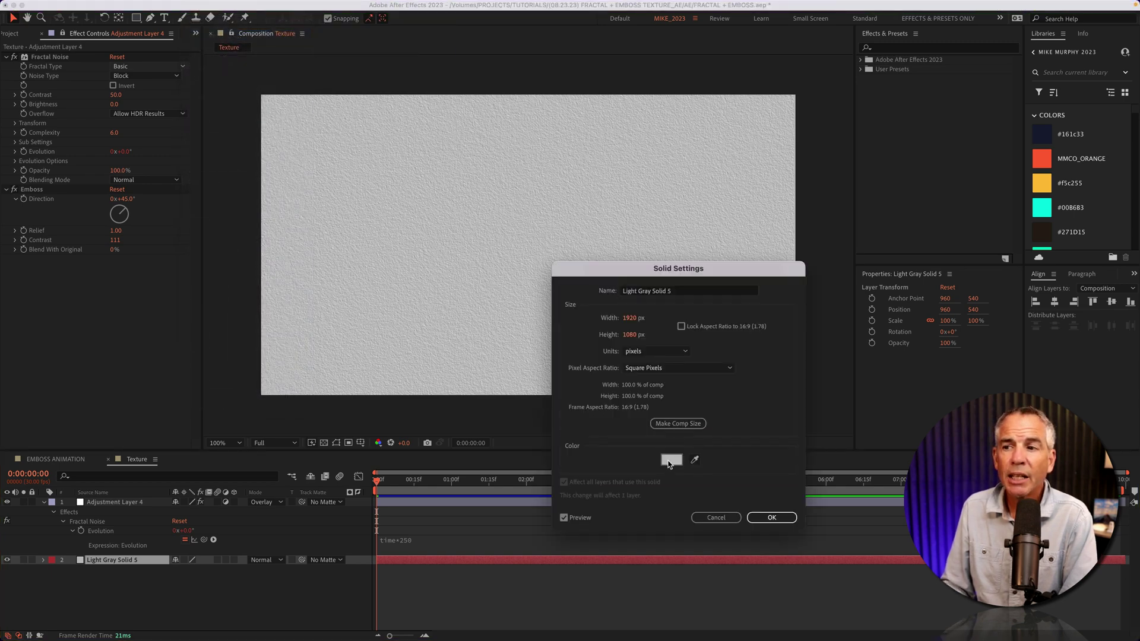
click(669, 461)
click(619, 286)
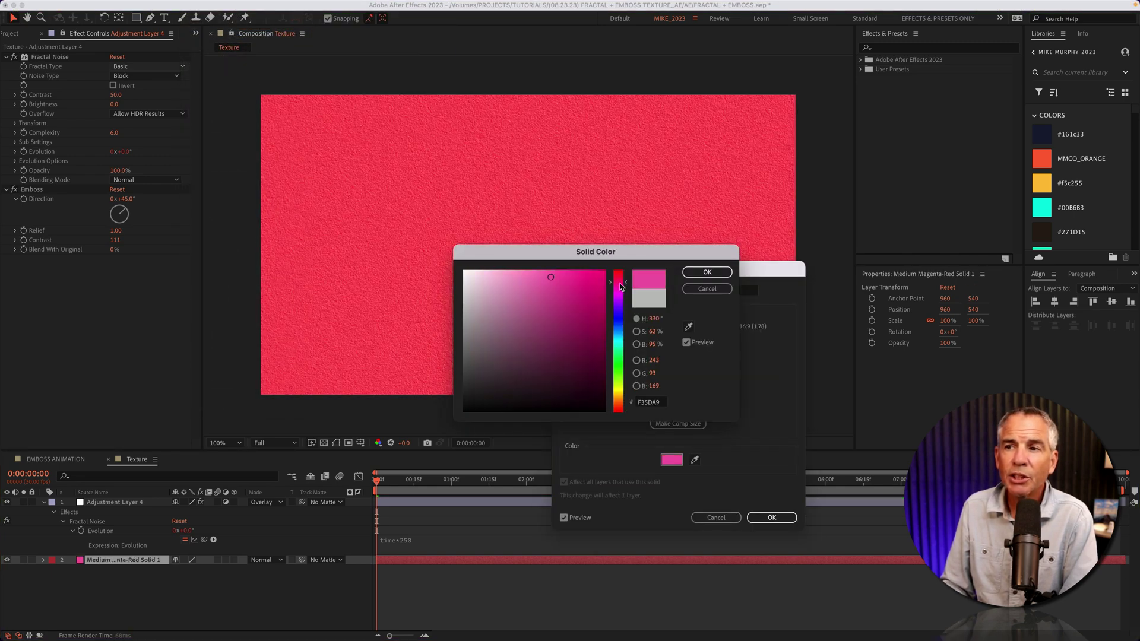